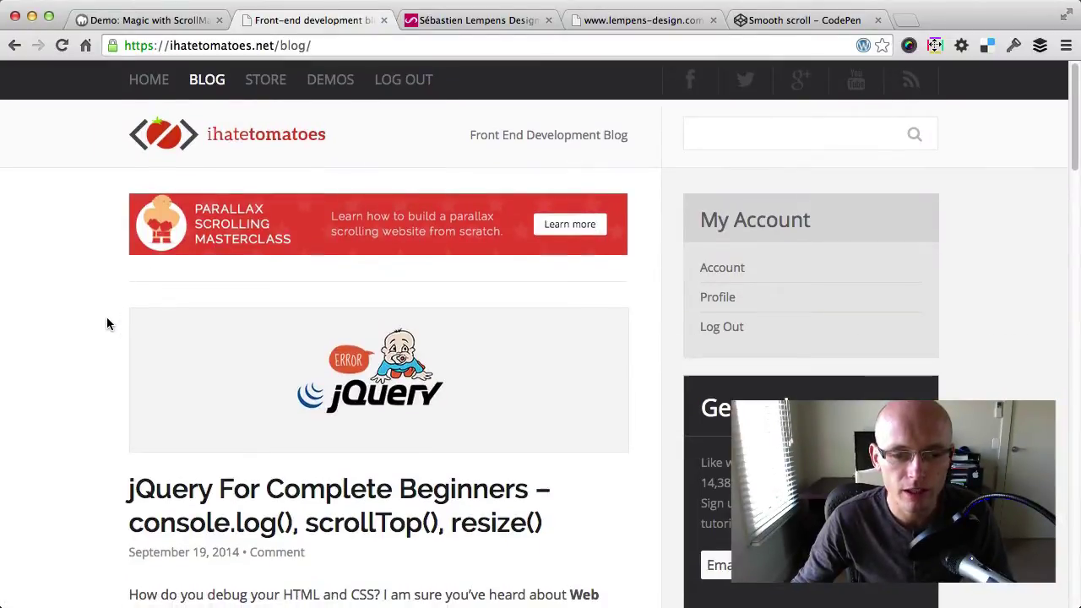
Examine the scrolling behaviour of the ihatetomatoes blog page by moving down through its jQuery posts and back up.
{"action": "scroll", "coordinate": [108, 324], "scroll_direction": "down", "scroll_amount": 1}
{"action": "scroll", "coordinate": [108, 324], "scroll_direction": "down", "scroll_amount": 3}
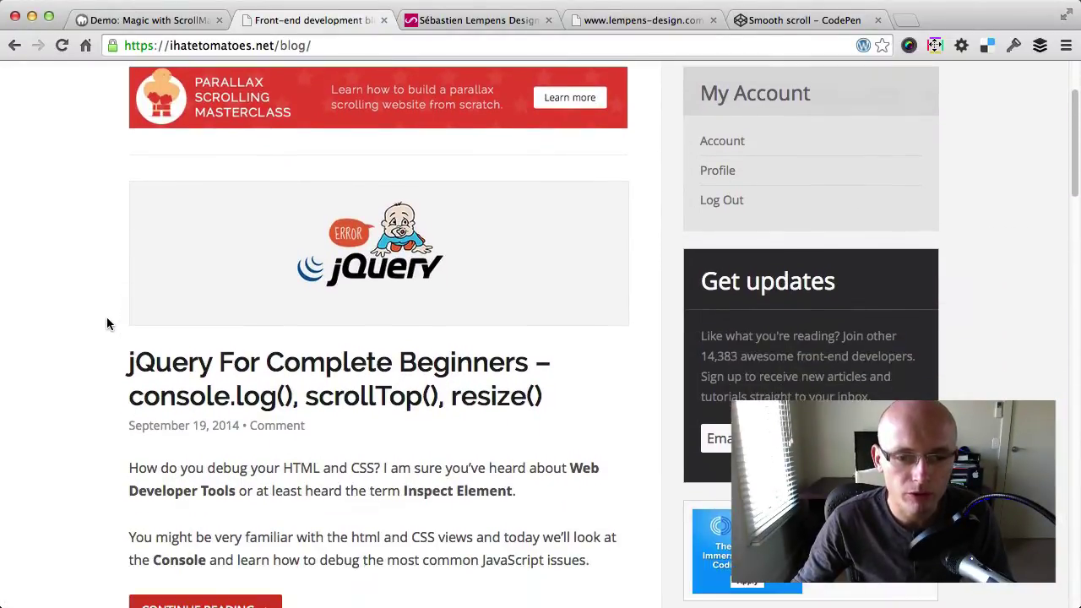
{"action": "scroll", "coordinate": [107, 323], "scroll_direction": "down", "scroll_amount": 10}
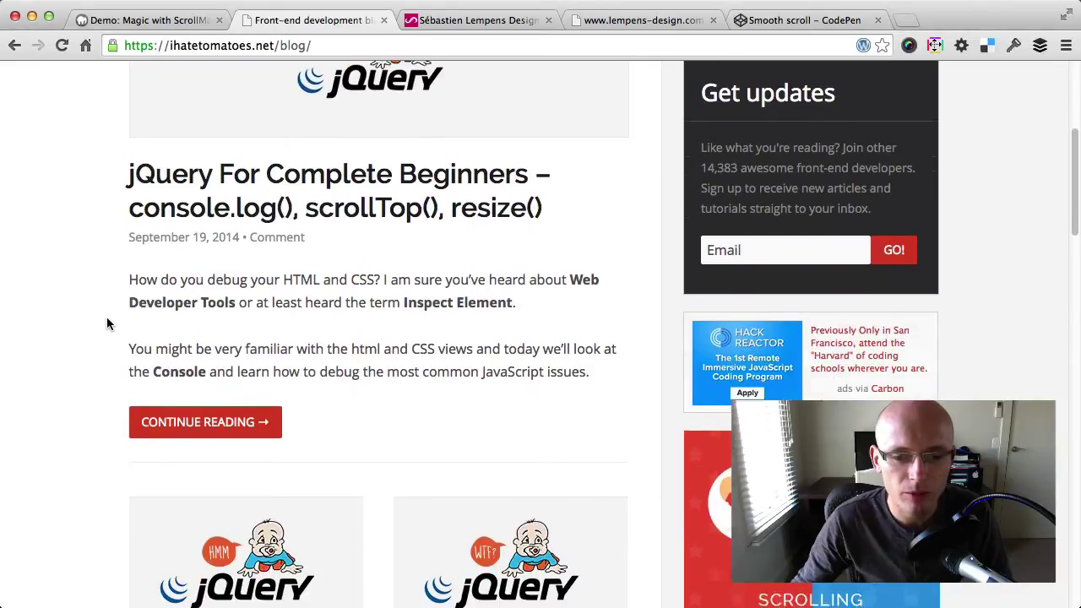
{"action": "scroll", "coordinate": [106, 323], "scroll_direction": "down", "scroll_amount": 4}
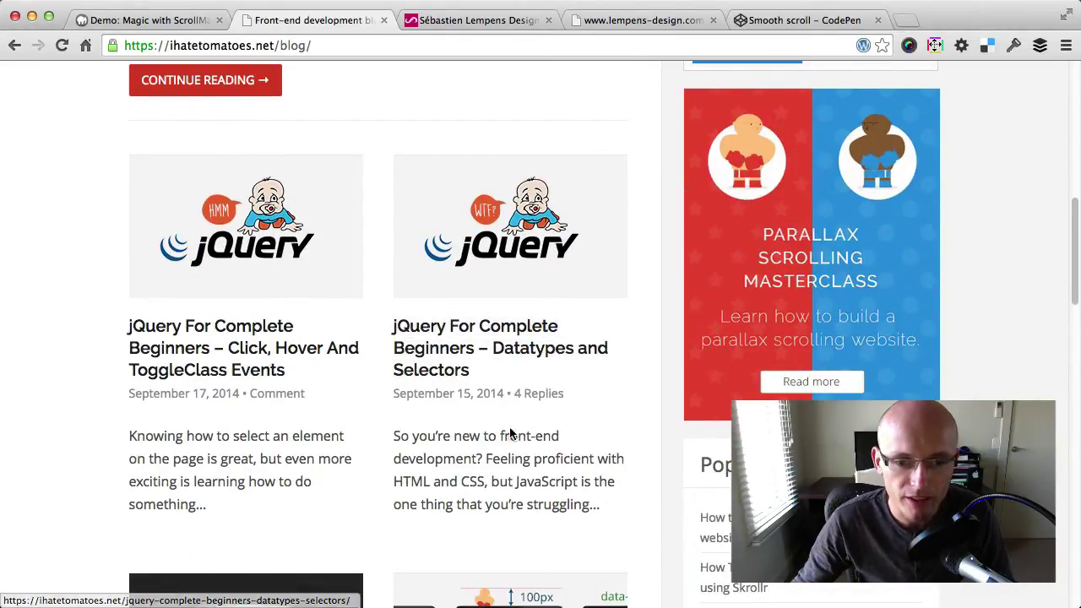
{"action": "scroll", "coordinate": [650, 432], "scroll_direction": "up", "scroll_amount": 2}
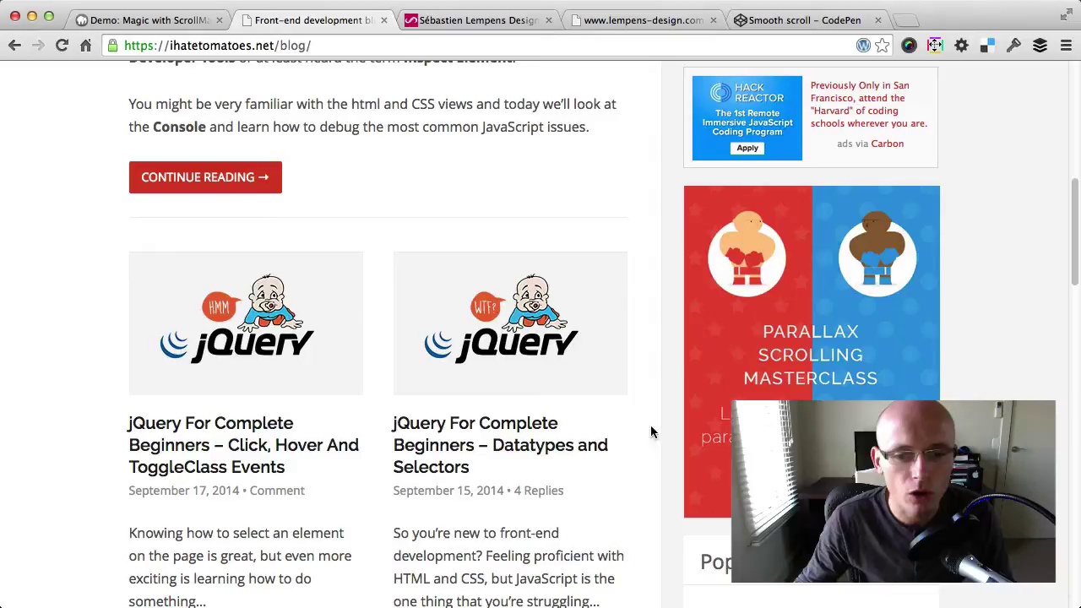
{"action": "scroll", "coordinate": [622, 472], "scroll_direction": "up", "scroll_amount": 5}
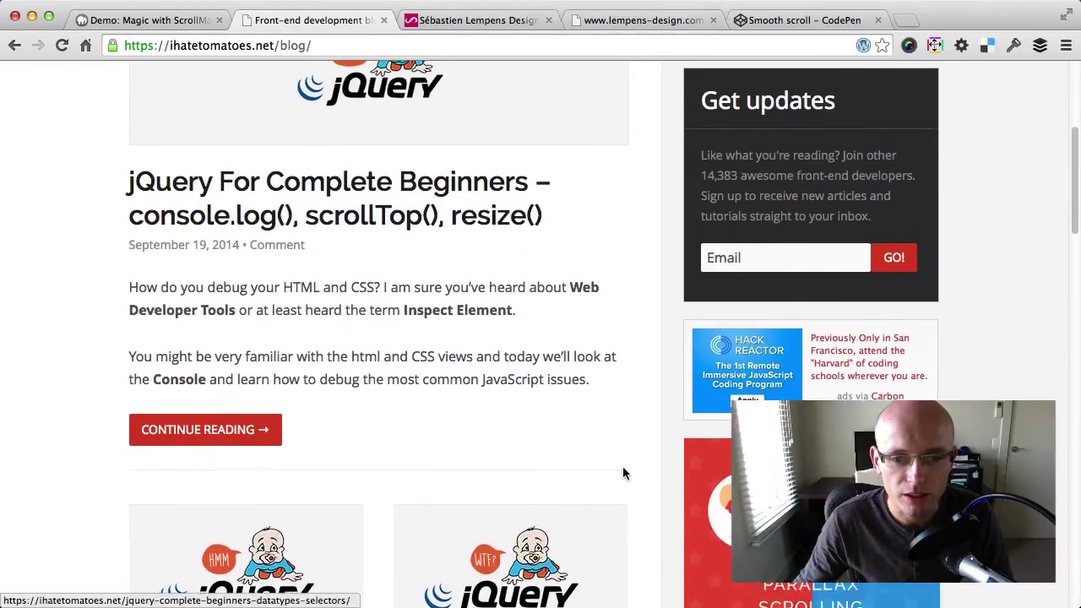
{"action": "scroll", "coordinate": [624, 473], "scroll_direction": "up", "scroll_amount": 3}
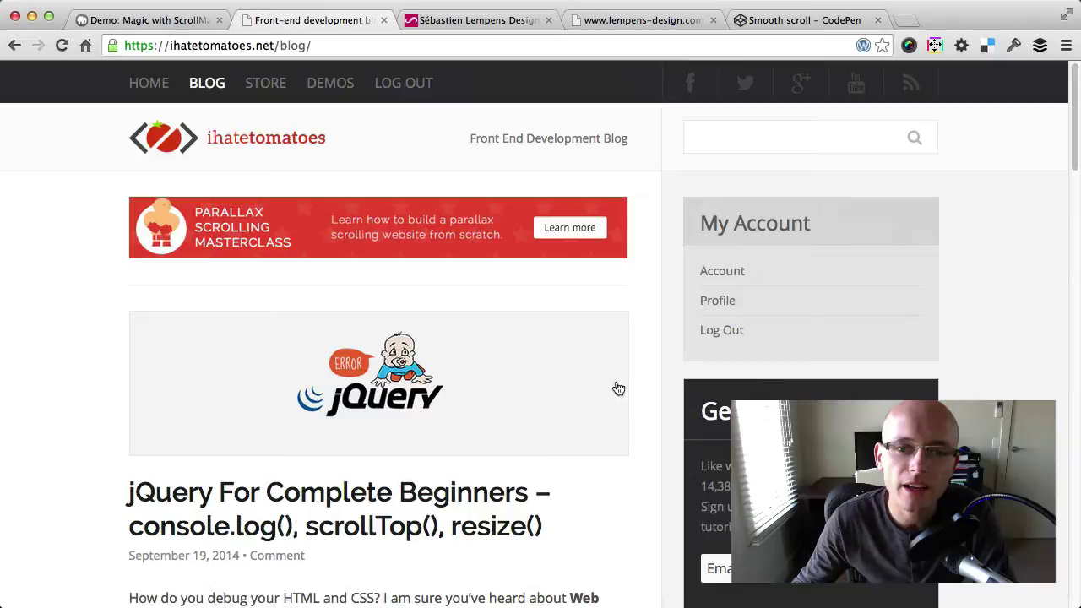
{"action": "scroll", "coordinate": [643, 481], "scroll_direction": "down", "scroll_amount": 5}
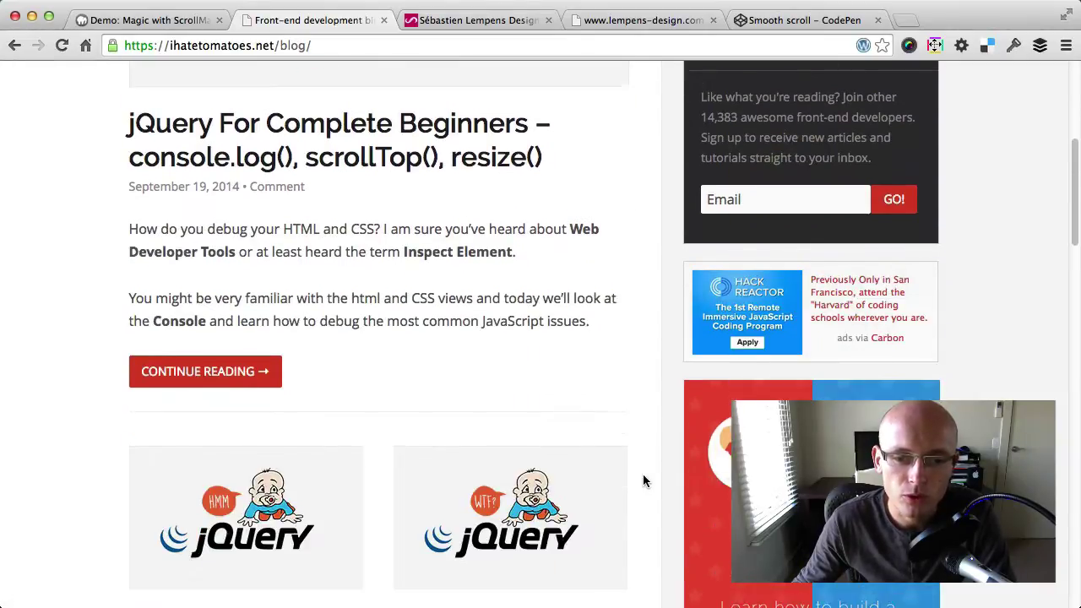
{"action": "scroll", "coordinate": [643, 481], "scroll_direction": "down", "scroll_amount": 2}
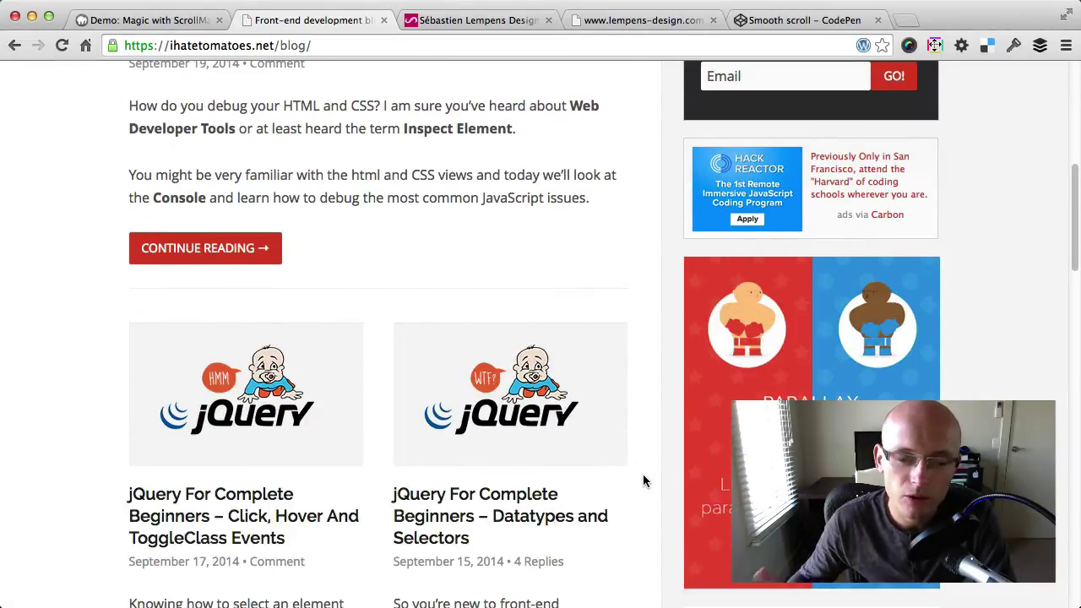
{"action": "scroll", "coordinate": [658, 505], "scroll_direction": "up", "scroll_amount": 6}
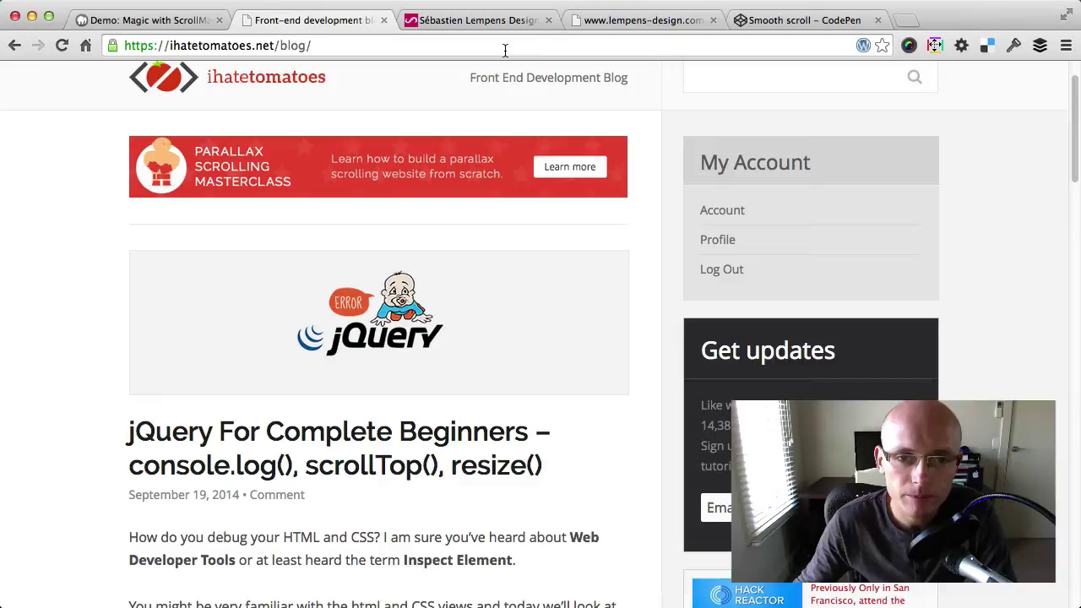
Compare the scrolling of the lempens-design.com homepage with that of the ihatetomatoes blog page.
{"action": "left_click", "coordinate": [464, 24]}
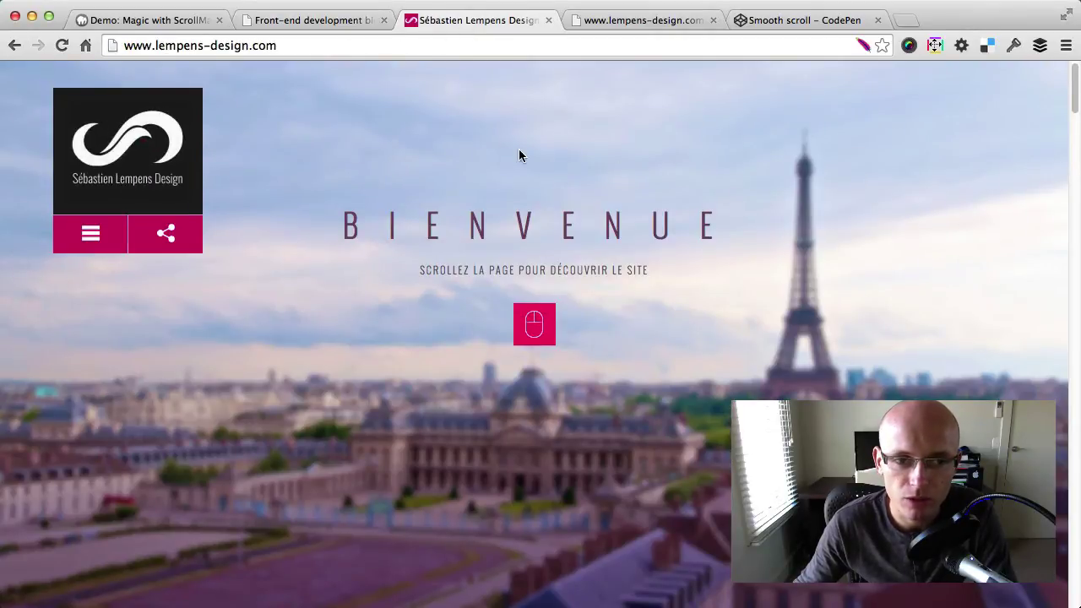
{"action": "left_click_drag", "start_coordinate": [1076, 100], "coordinate": [1075, 265]}
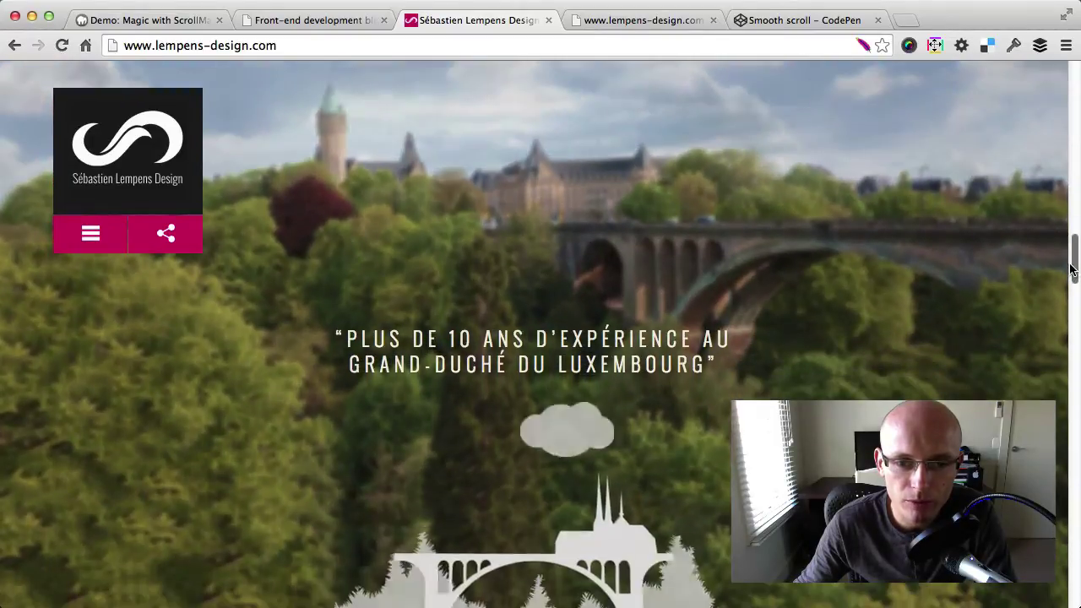
{"action": "left_click", "coordinate": [360, 28]}
{"action": "scroll", "coordinate": [606, 372], "scroll_direction": "down", "scroll_amount": 5}
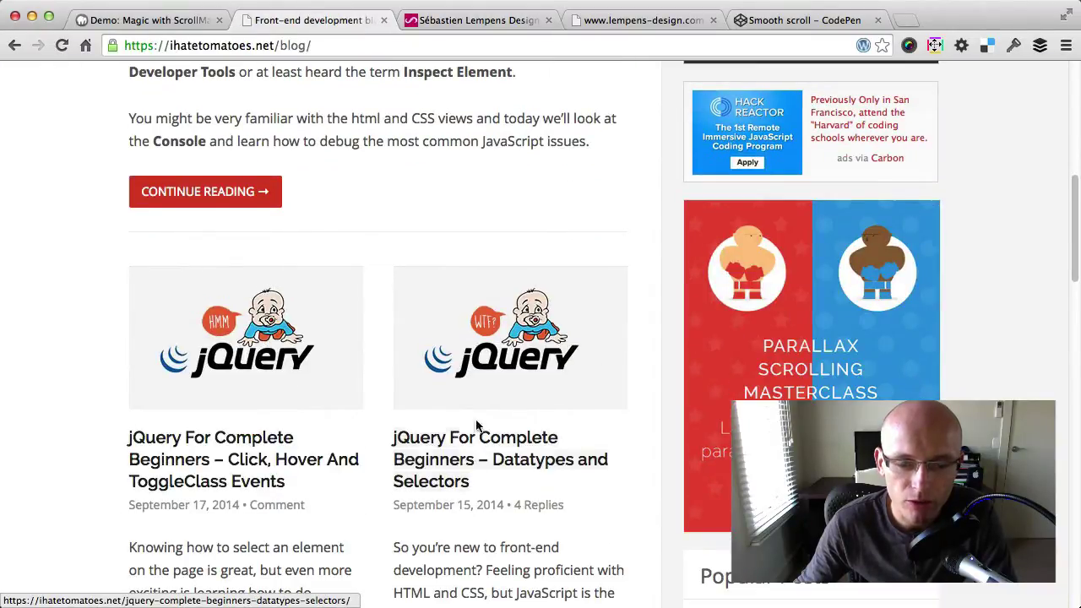
{"action": "scroll", "coordinate": [628, 471], "scroll_direction": "down", "scroll_amount": 1}
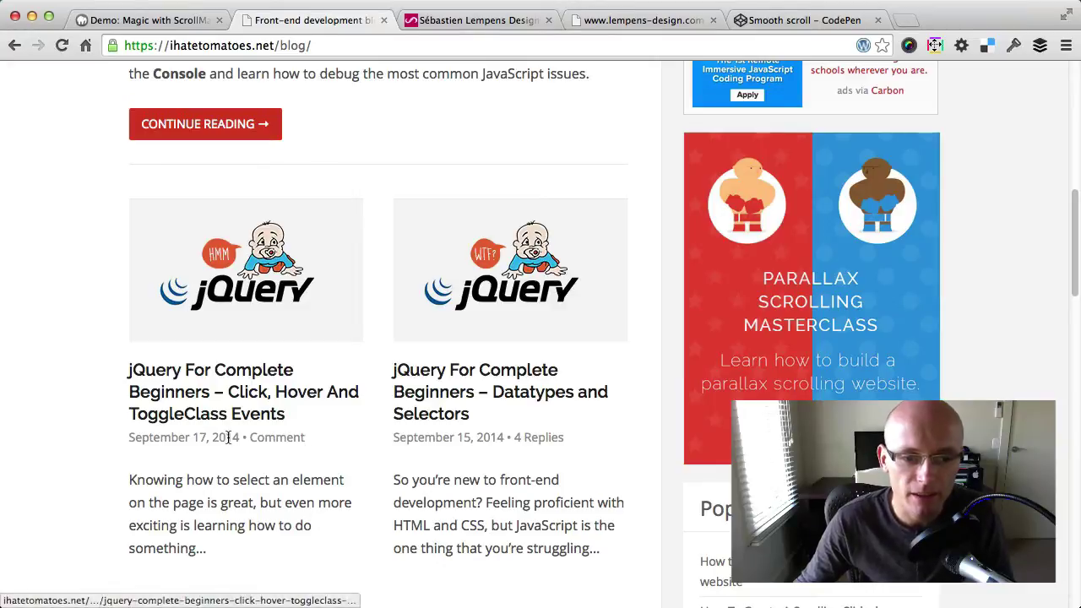
{"action": "scroll", "coordinate": [351, 484], "scroll_direction": "up", "scroll_amount": 1}
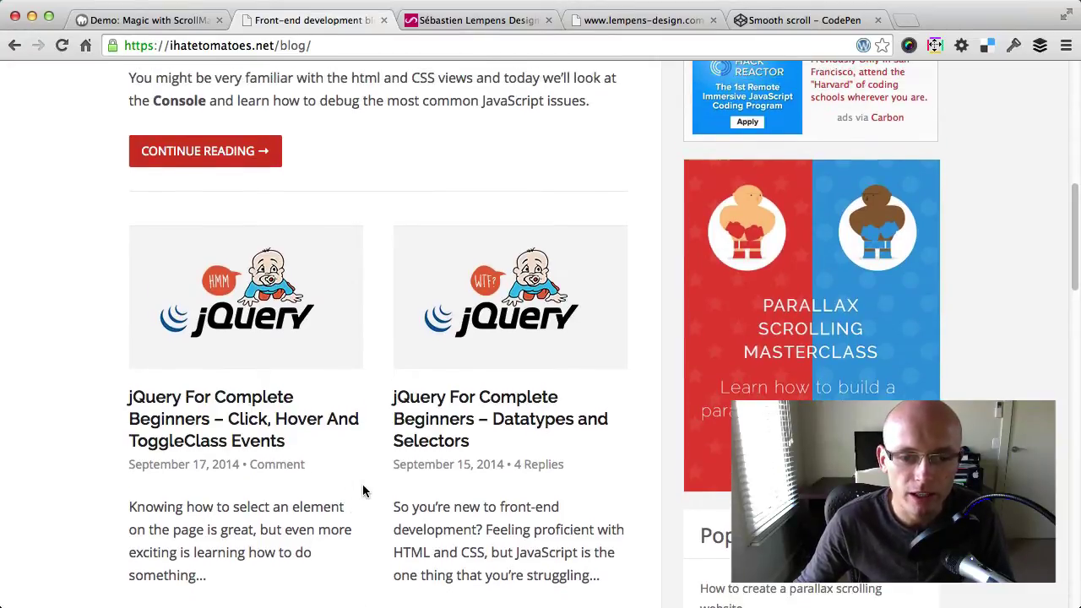
{"action": "scroll", "coordinate": [374, 484], "scroll_direction": "up", "scroll_amount": 3}
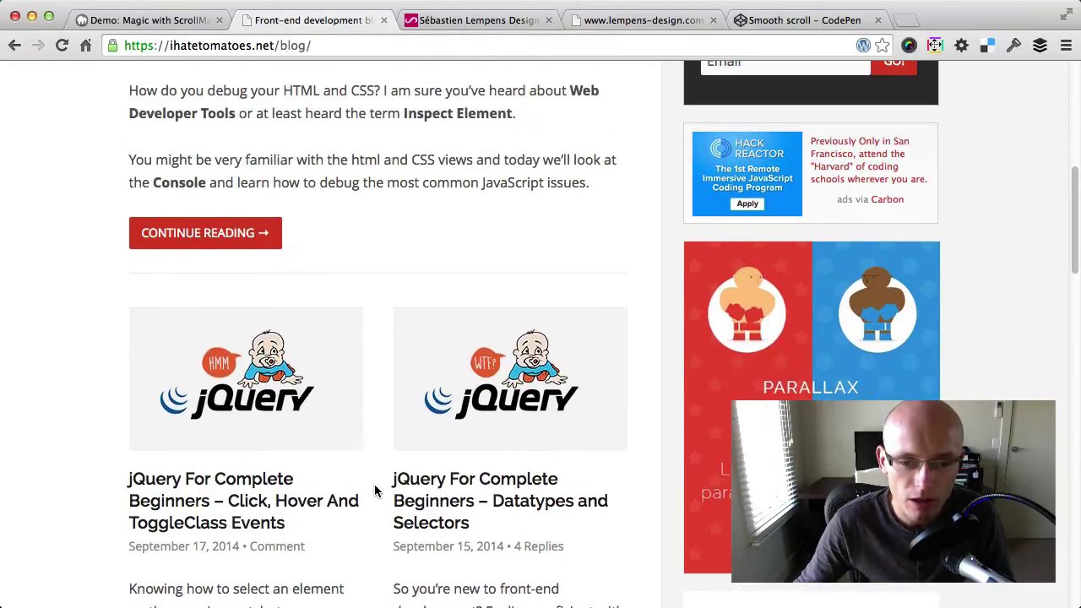
{"action": "scroll", "coordinate": [374, 490], "scroll_direction": "up", "scroll_amount": 1}
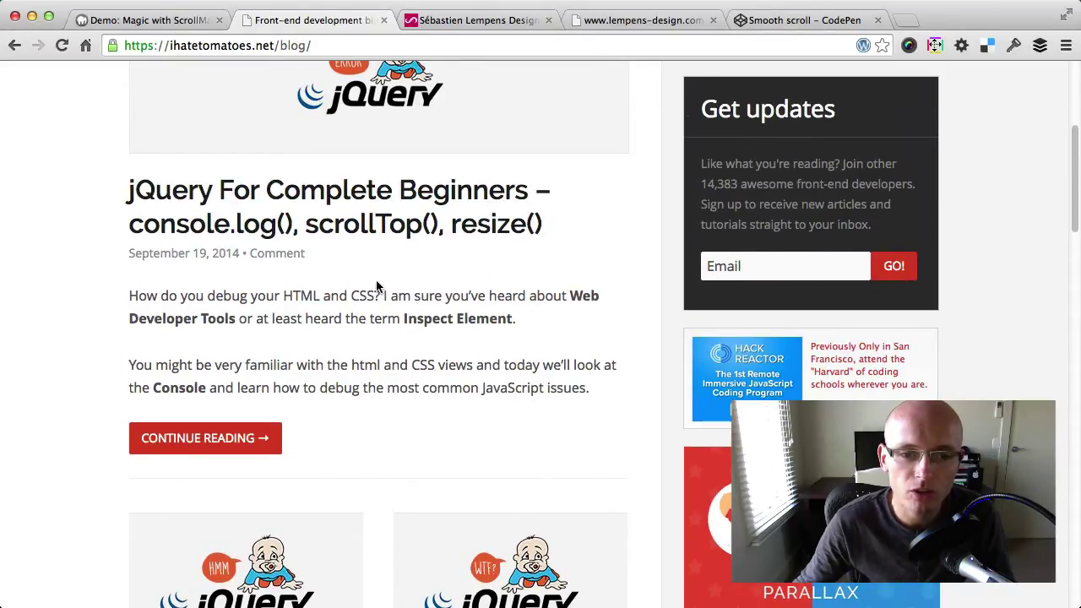
{"action": "scroll", "coordinate": [369, 292], "scroll_direction": "up", "scroll_amount": 1}
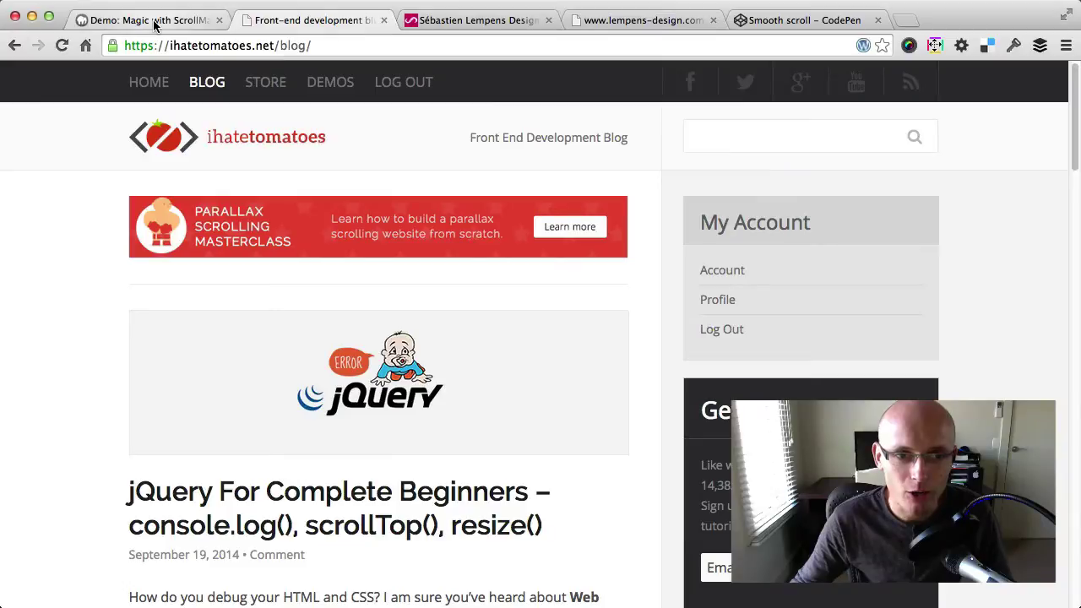
View the local Magic with ScrollMagic demo page and move down through it.
{"action": "left_click", "coordinate": [155, 25]}
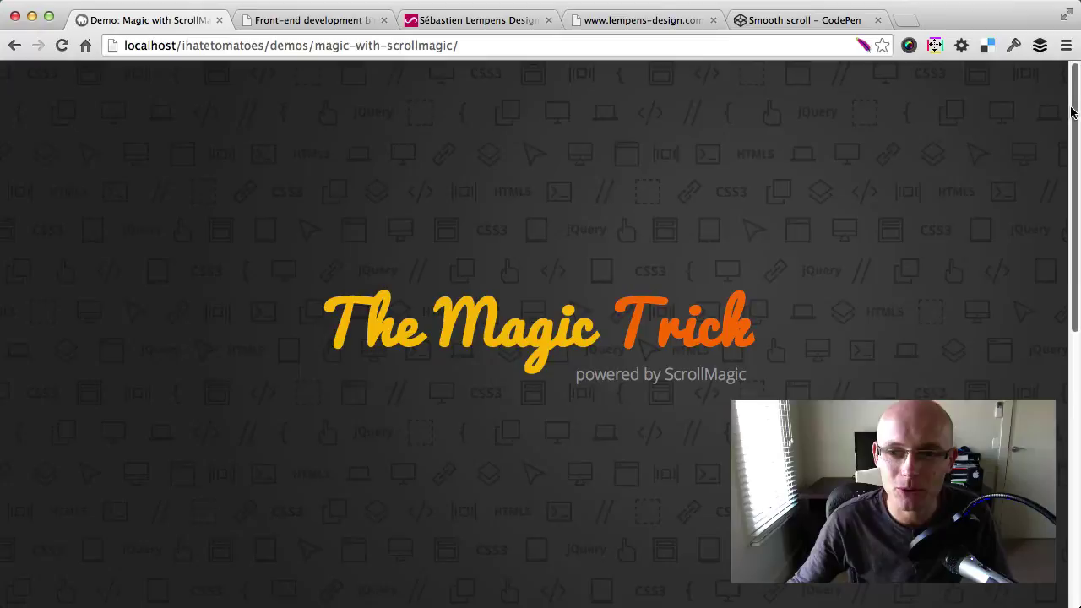
{"action": "left_click_drag", "start_coordinate": [1075, 103], "coordinate": [1075, 169]}
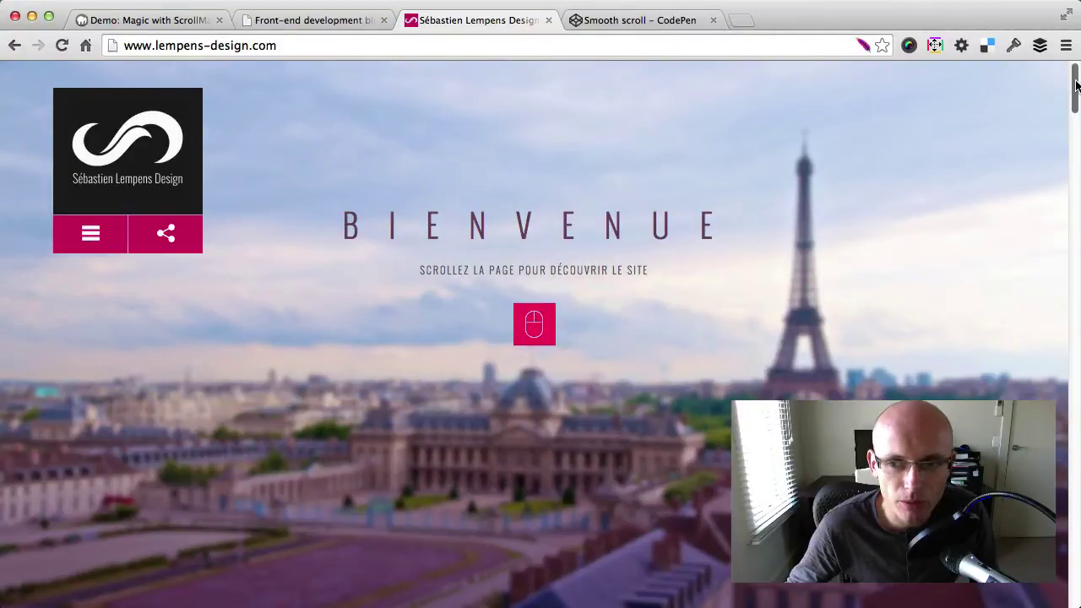
Examine the scroll animations on lempens-design.com from the welcome scene through À Propos and the portfolio to Contact, and return to the start.
{"action": "left_click_drag", "start_coordinate": [1076, 85], "coordinate": [1077, 118]}
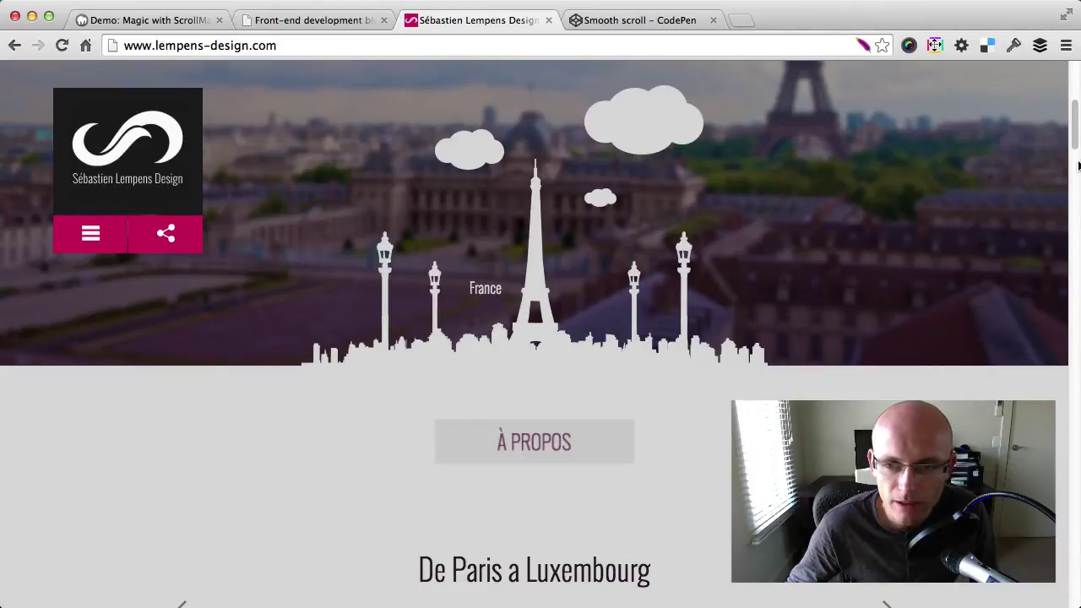
{"action": "left_click_drag", "start_coordinate": [1075, 127], "coordinate": [1073, 150]}
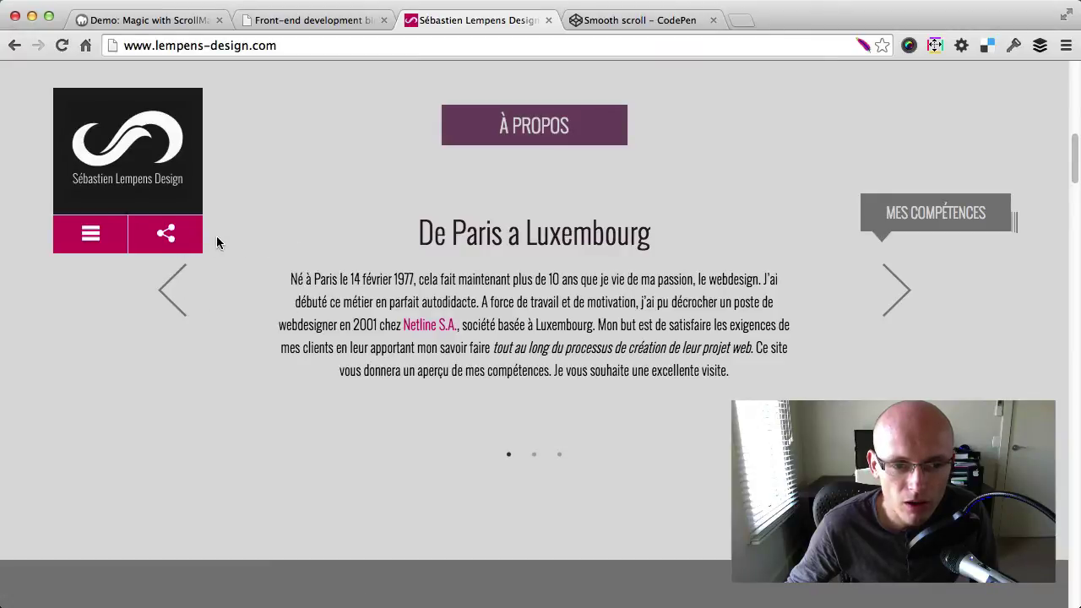
{"action": "left_click", "coordinate": [173, 243]}
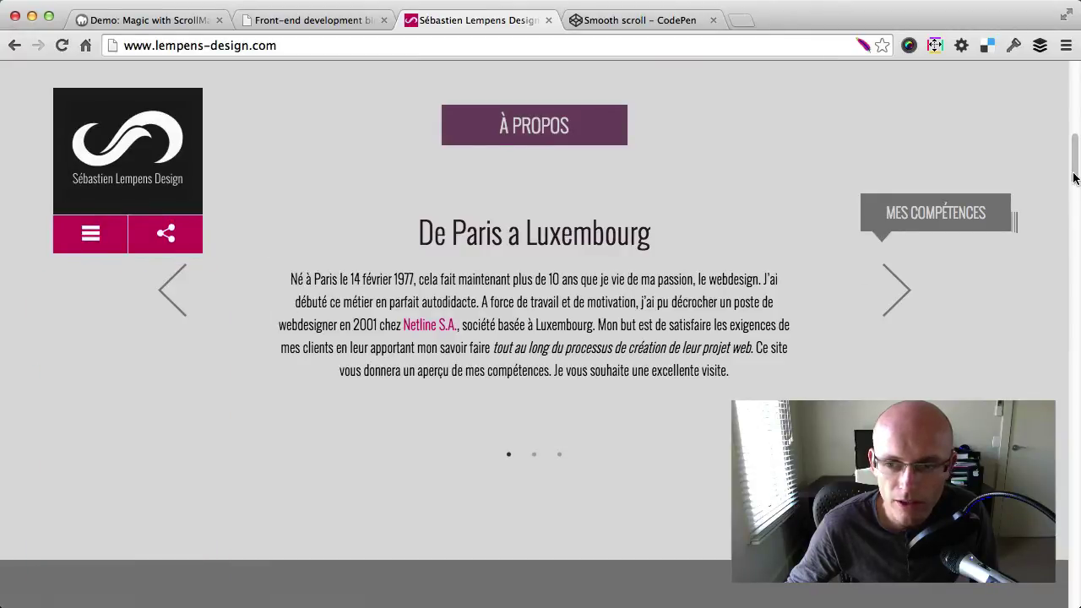
{"action": "left_click_drag", "start_coordinate": [1074, 161], "coordinate": [1063, 375]}
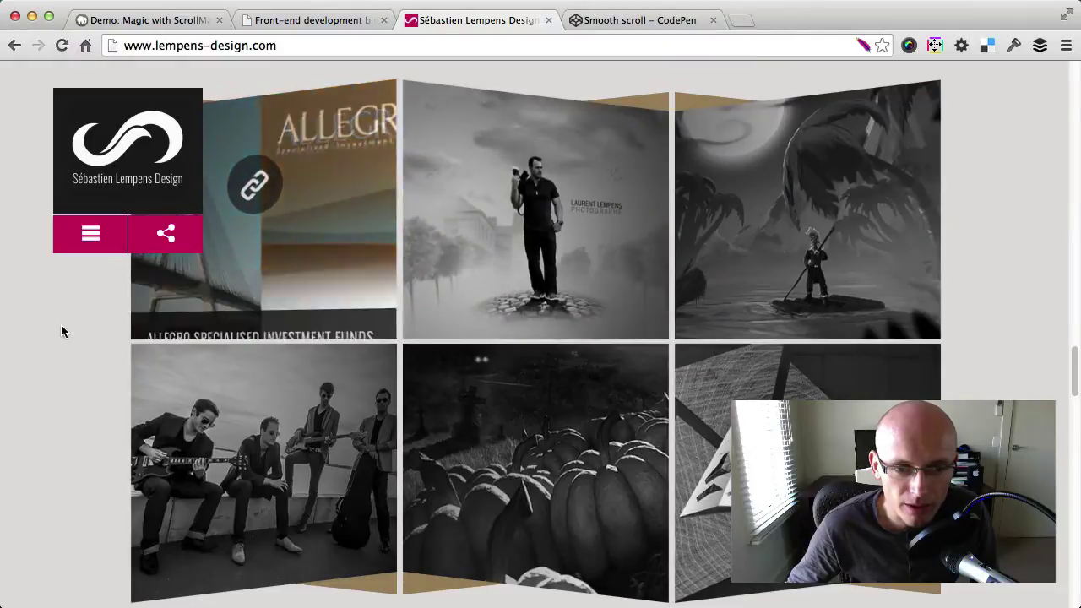
{"action": "scroll", "coordinate": [66, 338], "scroll_direction": "down", "scroll_amount": 1}
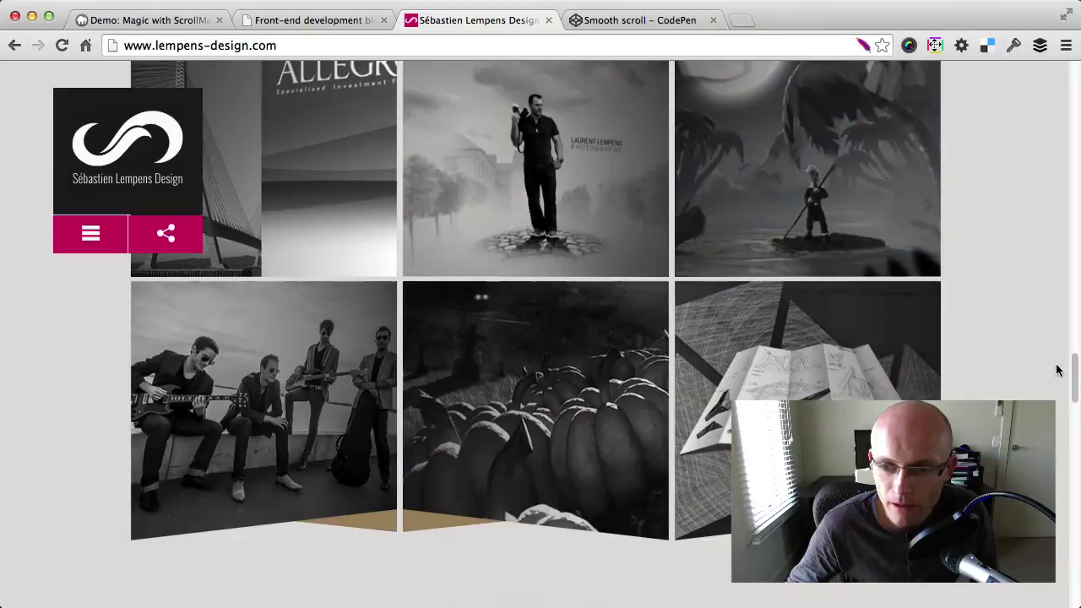
{"action": "left_click_drag", "start_coordinate": [1075, 372], "coordinate": [1074, 511]}
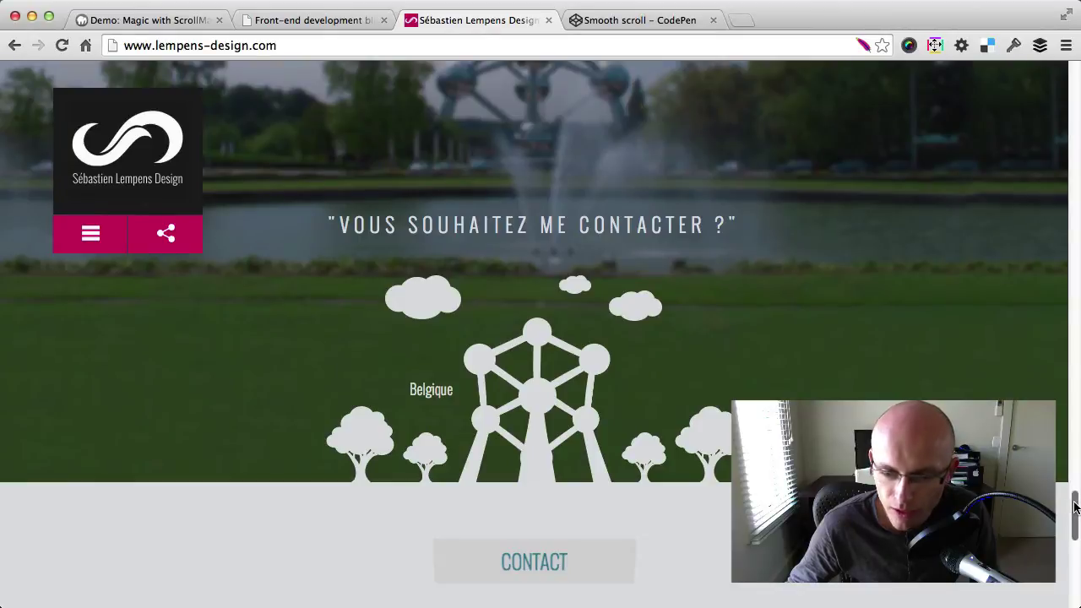
{"action": "left_click_drag", "start_coordinate": [1074, 507], "coordinate": [1074, 84]}
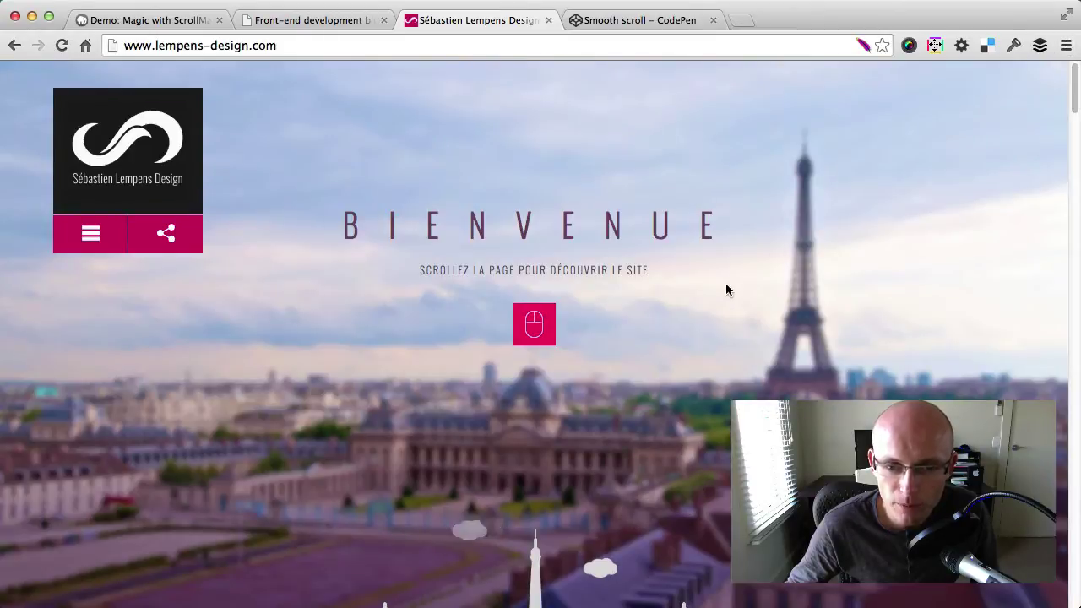
Inspect the lempens-design.com page, reload it to record the network requests for its scripts, and widen the developer tools.
{"action": "right_click", "coordinate": [697, 332]}
{"action": "left_click", "coordinate": [727, 600]}
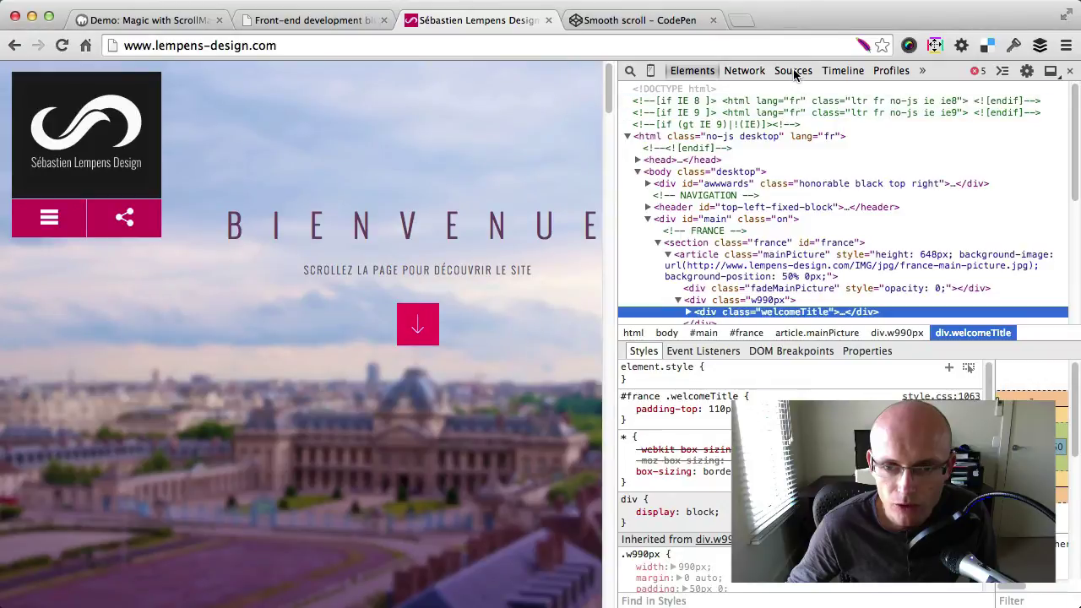
{"action": "left_click", "coordinate": [794, 72]}
{"action": "left_click", "coordinate": [693, 71]}
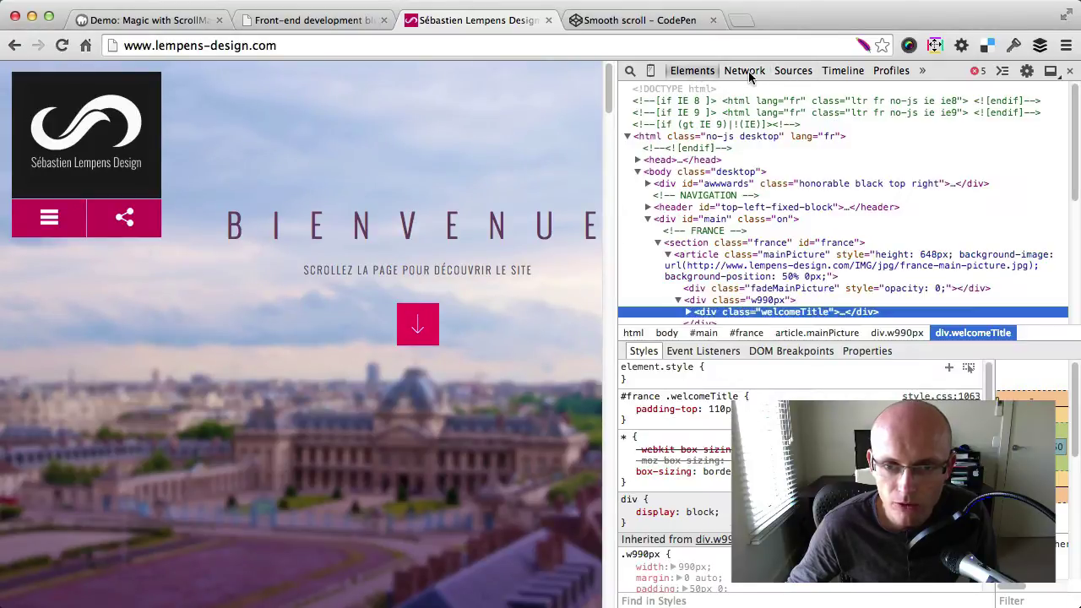
{"action": "left_click", "coordinate": [747, 72]}
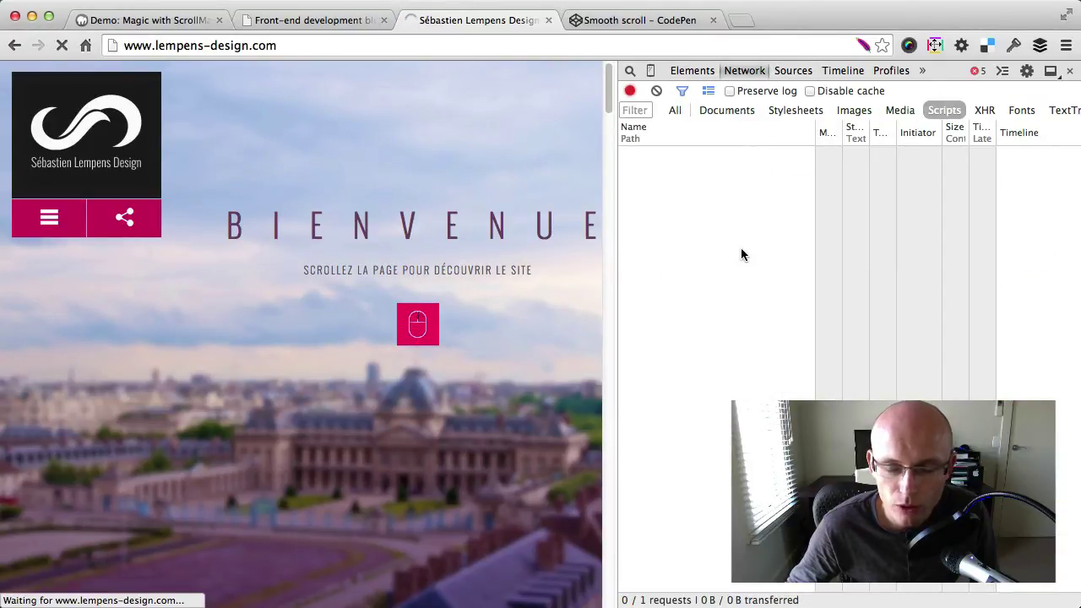
{"action": "left_click_drag", "start_coordinate": [618, 311], "coordinate": [331, 245]}
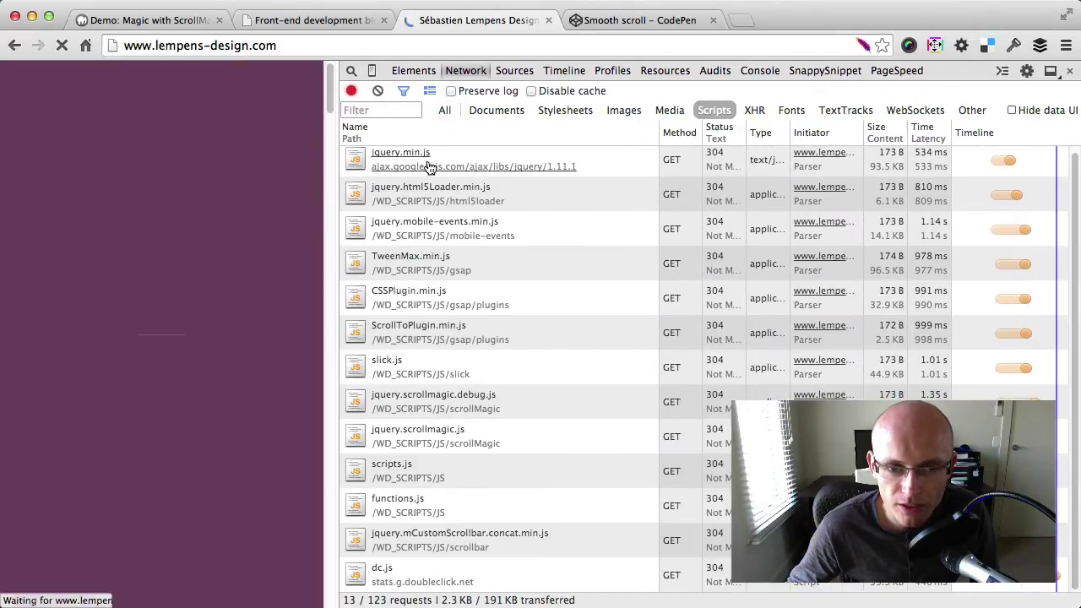
Look through the loaded scripts, view the response of functions.js, and open that file in a new tab.
{"action": "scroll", "coordinate": [433, 212], "scroll_direction": "up", "scroll_amount": 1}
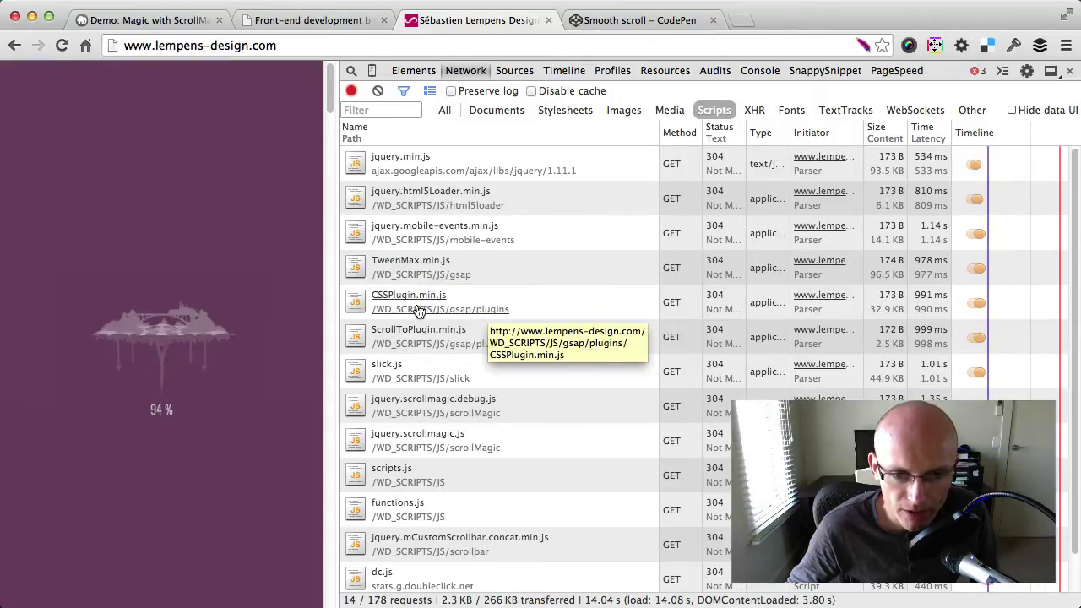
{"action": "scroll", "coordinate": [475, 314], "scroll_direction": "down", "scroll_amount": 1}
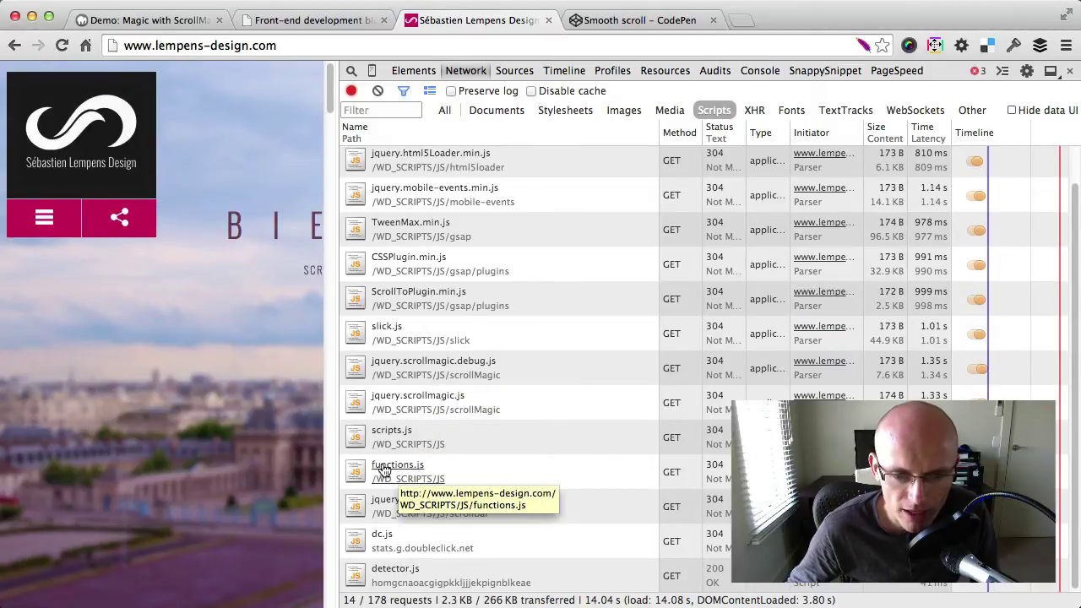
{"action": "left_click", "coordinate": [389, 470]}
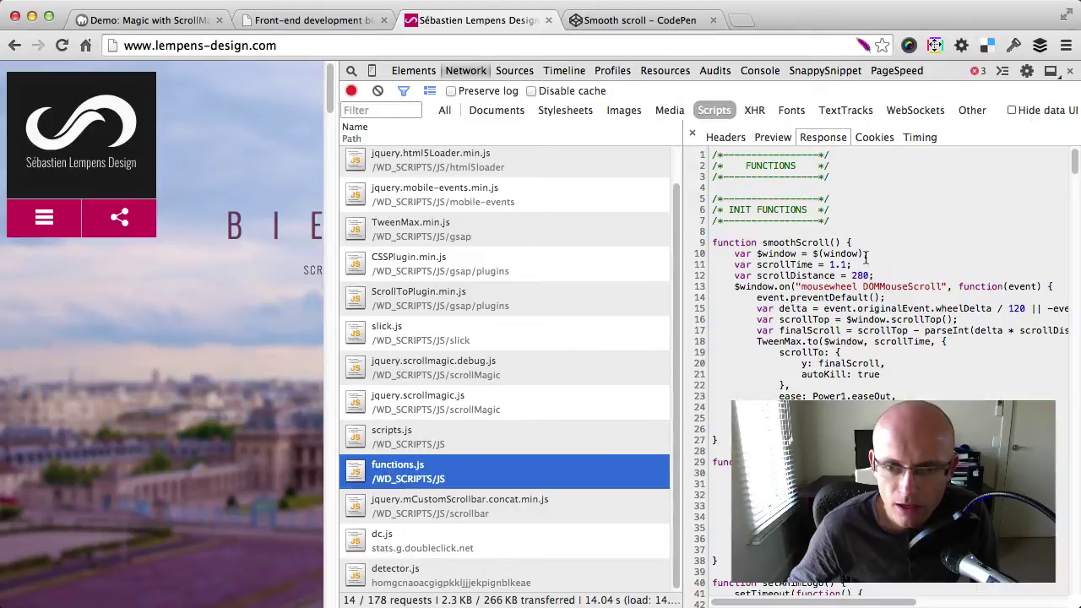
{"action": "right_click", "coordinate": [385, 473]}
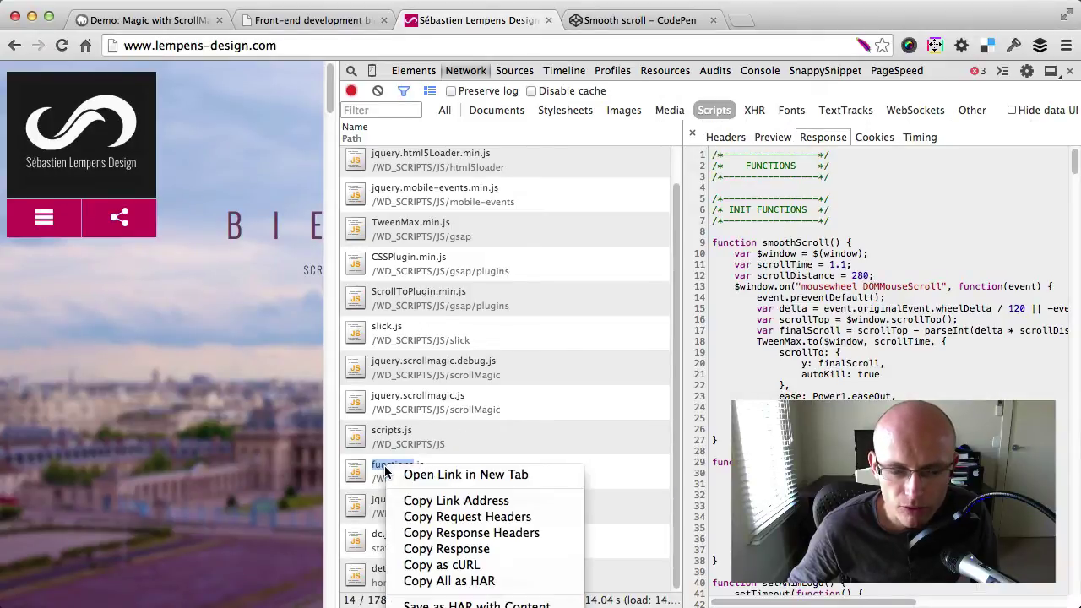
{"action": "left_click", "coordinate": [414, 474]}
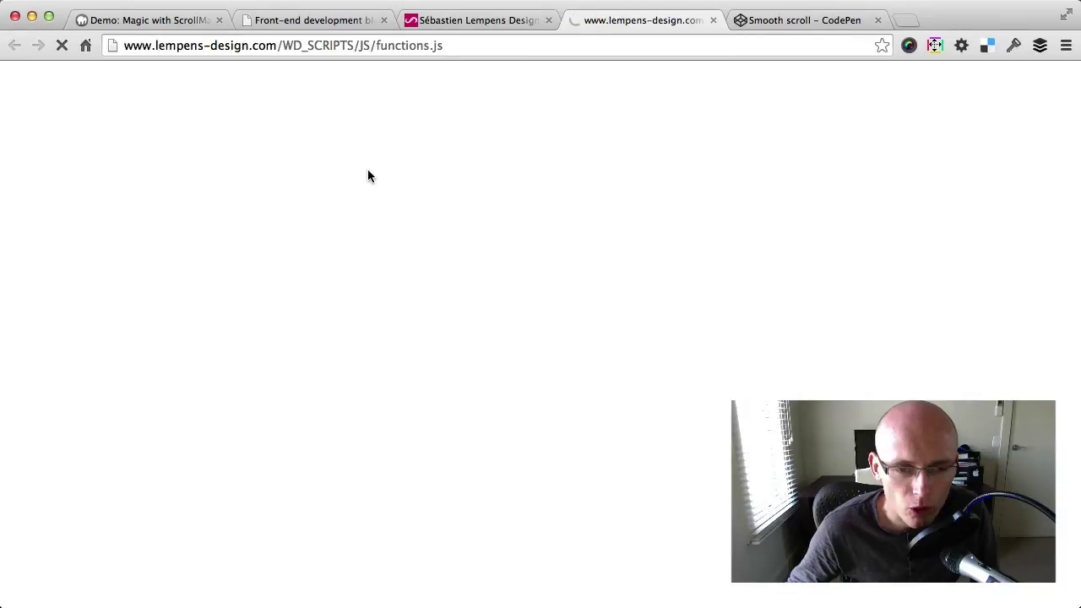
Select all the code in functions.js, switch to its copy in Sublime Text, and place the cursor just above the smoothScroll function.
{"action": "key", "text": "super+a"}
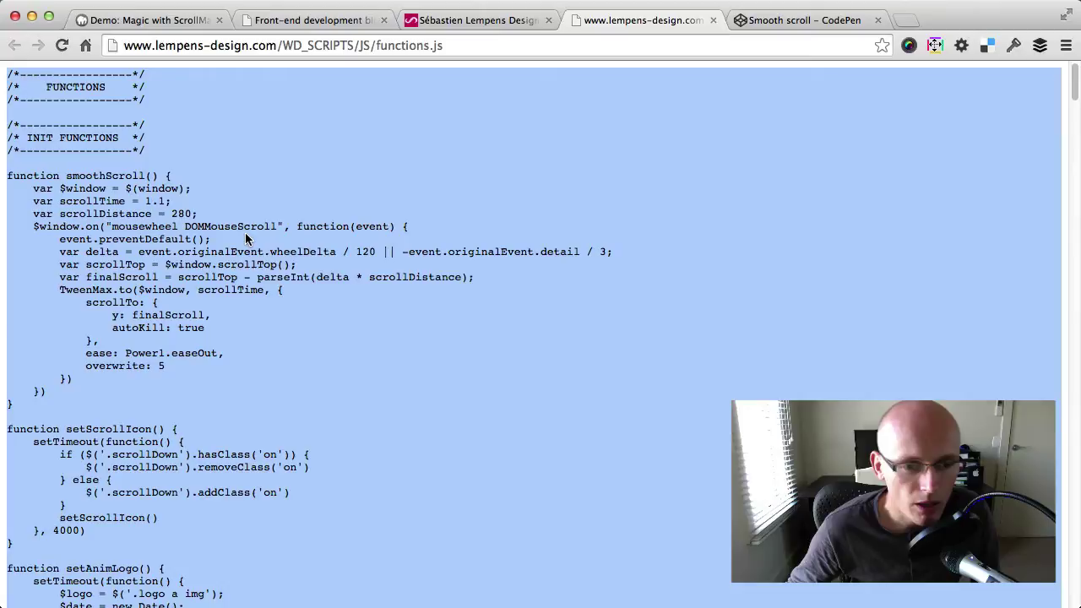
{"action": "key", "text": "super+Tab"}
{"action": "key", "text": "super+Tab"}
{"action": "key", "text": "super+Tab"}
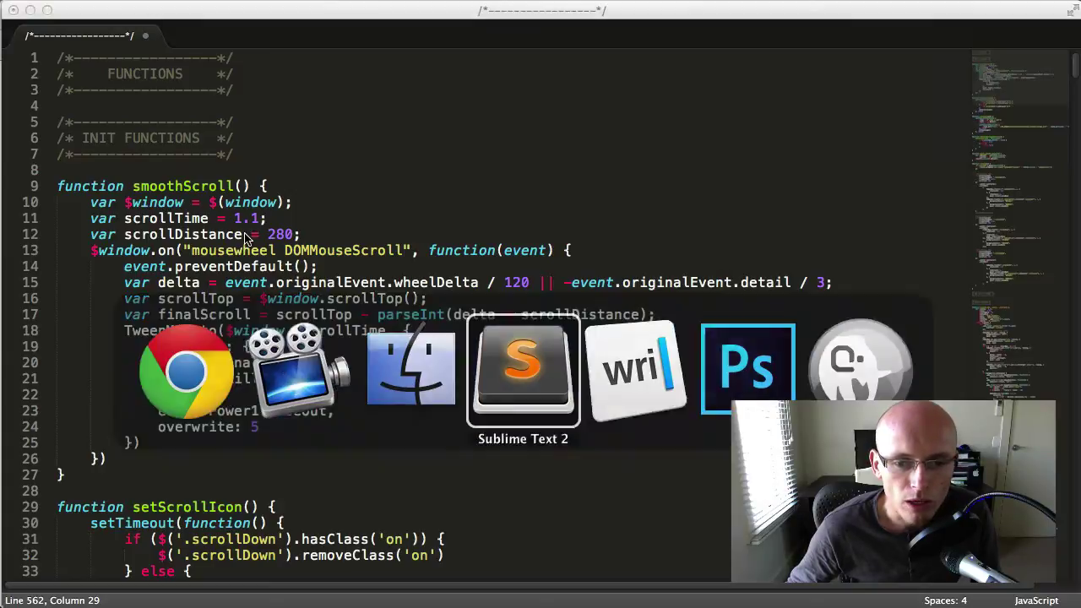
{"action": "left_click", "coordinate": [186, 167]}
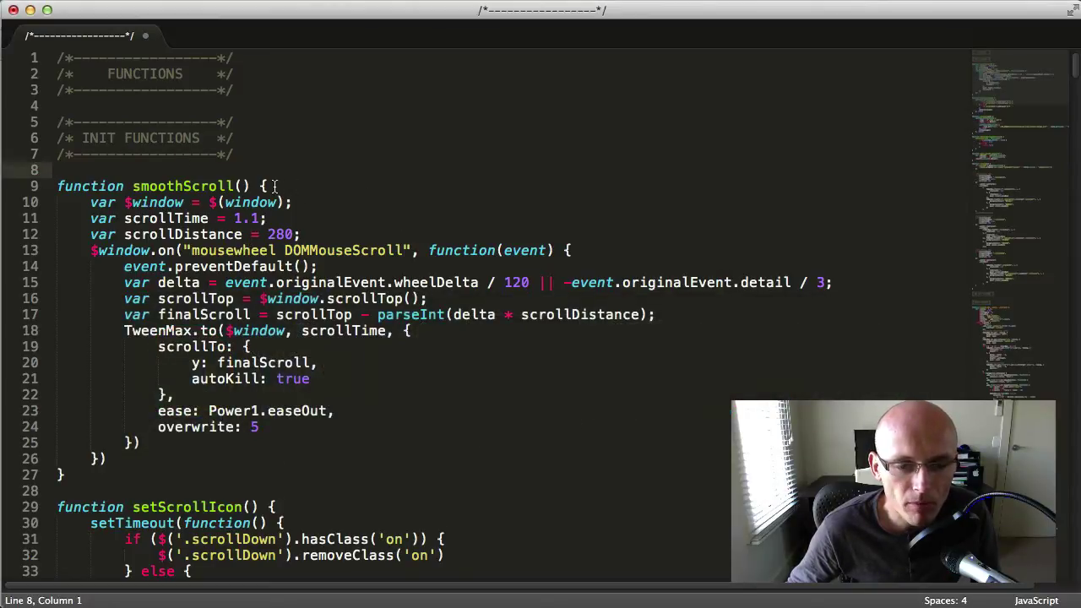
Look through the script from smoothScroll to the ScrollMagic scene in rotateH1, and return to the smoothScroll code.
{"action": "scroll", "coordinate": [274, 186], "scroll_direction": "down", "scroll_amount": 3}
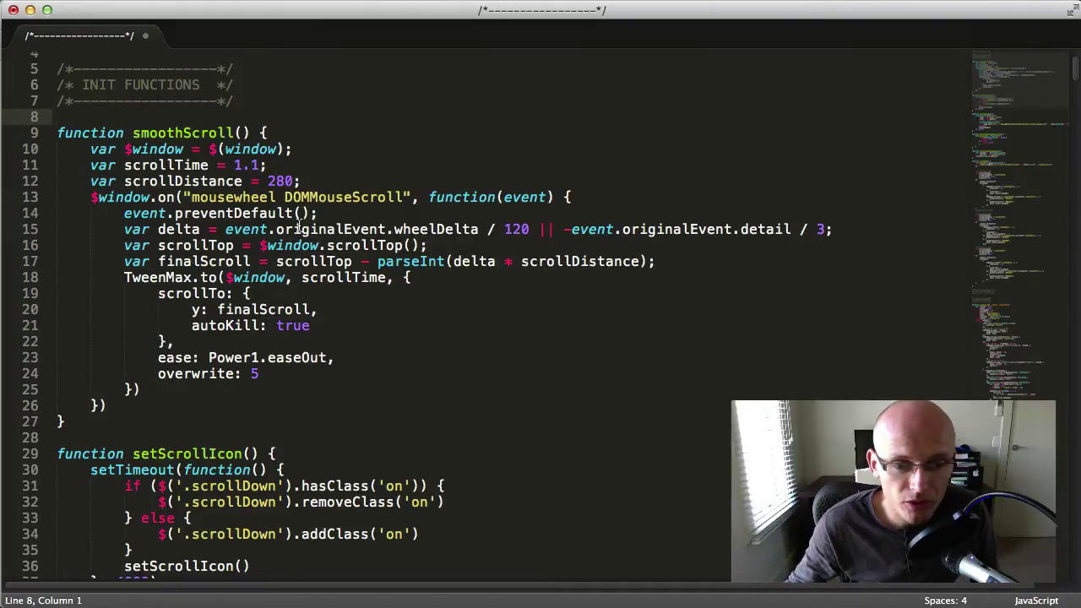
{"action": "scroll", "coordinate": [300, 221], "scroll_direction": "down", "scroll_amount": 5}
{"action": "scroll", "coordinate": [297, 281], "scroll_direction": "down", "scroll_amount": 5}
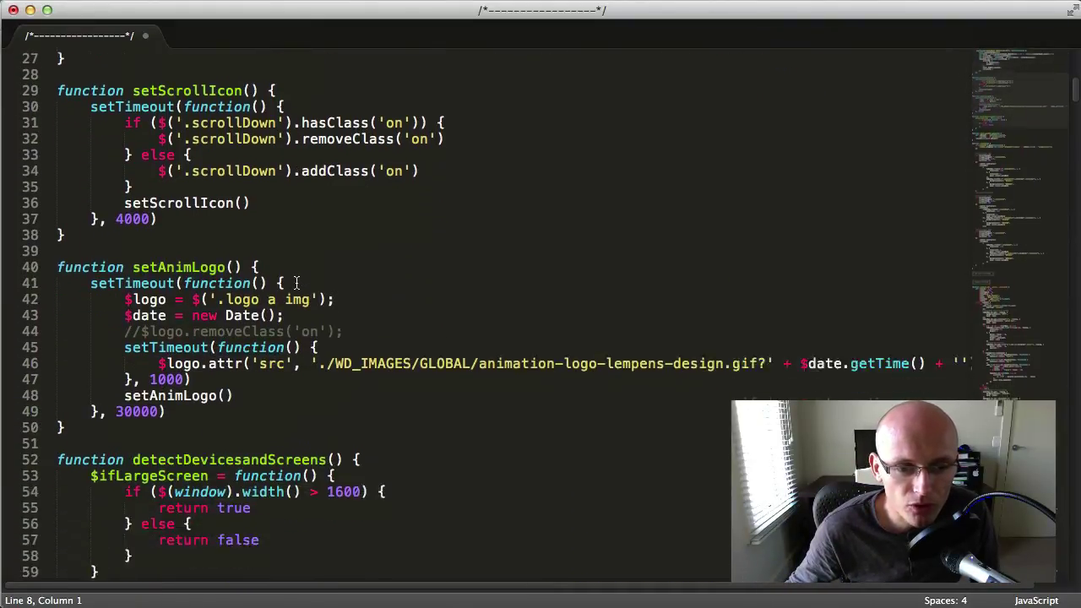
{"action": "scroll", "coordinate": [204, 494], "scroll_direction": "down", "scroll_amount": 8}
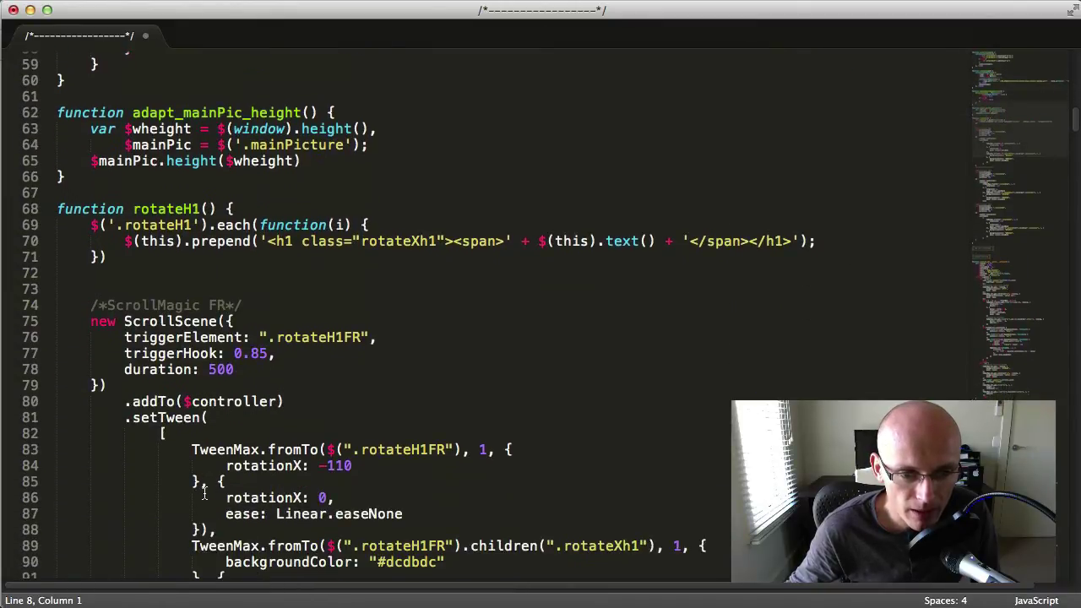
{"action": "scroll", "coordinate": [204, 494], "scroll_direction": "down", "scroll_amount": 2}
{"action": "scroll", "coordinate": [203, 495], "scroll_direction": "up", "scroll_amount": 18}
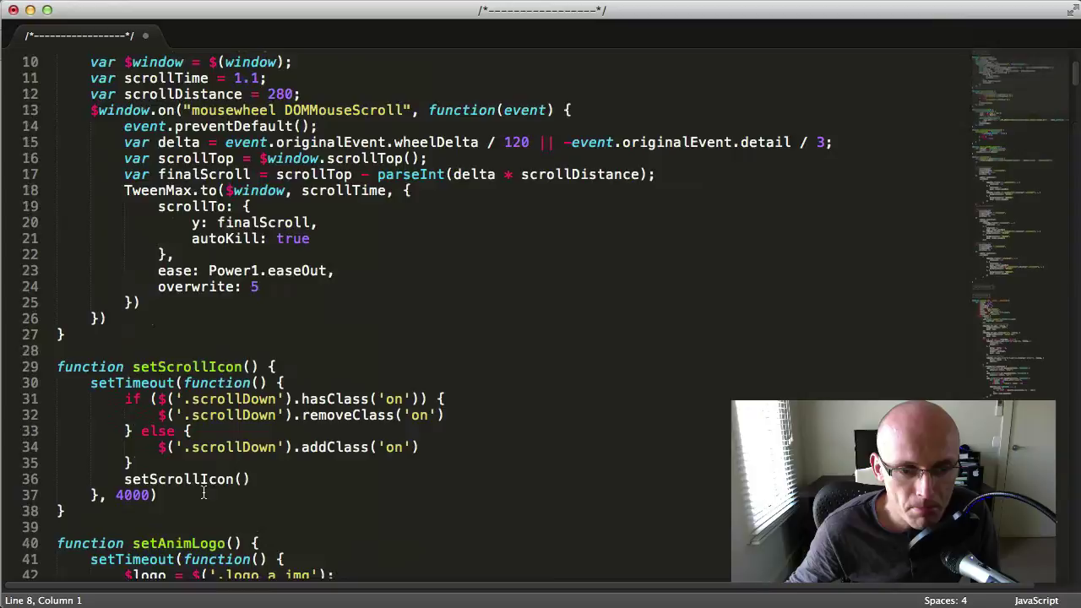
Switch to Chrome, close the functions.js page and the developer tools, and show the France illustration on lempens-design.com.
{"action": "key", "text": "super+Tab"}
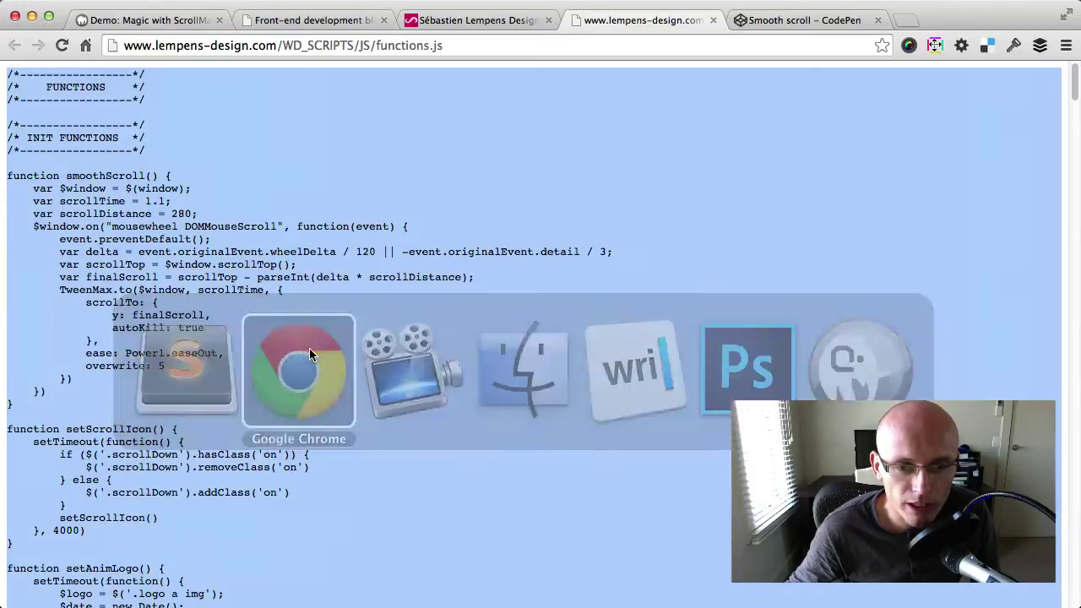
{"action": "key", "text": "super+w"}
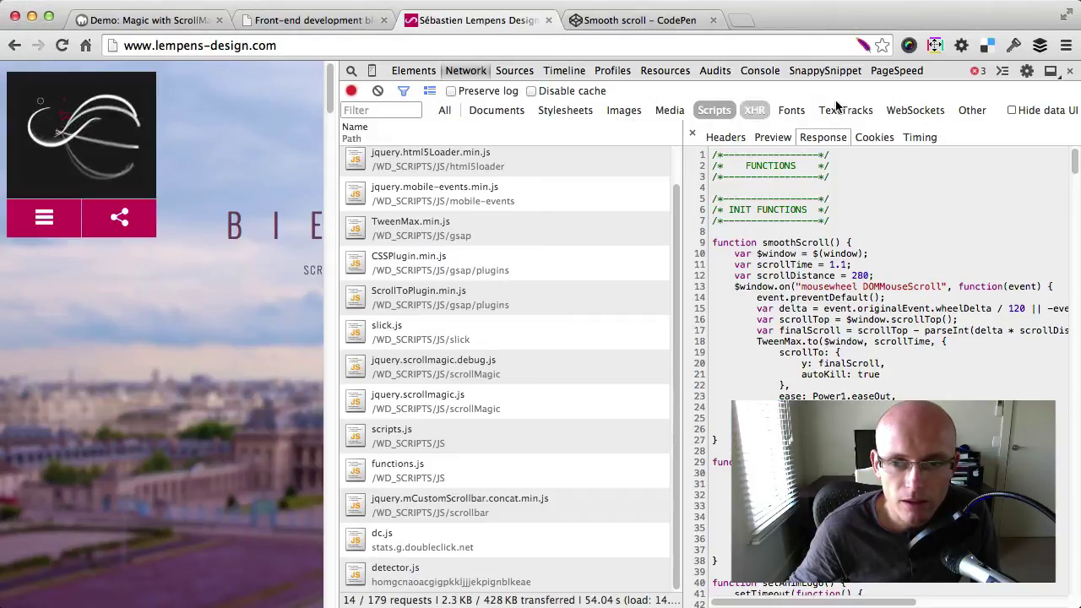
{"action": "left_click", "coordinate": [1070, 71]}
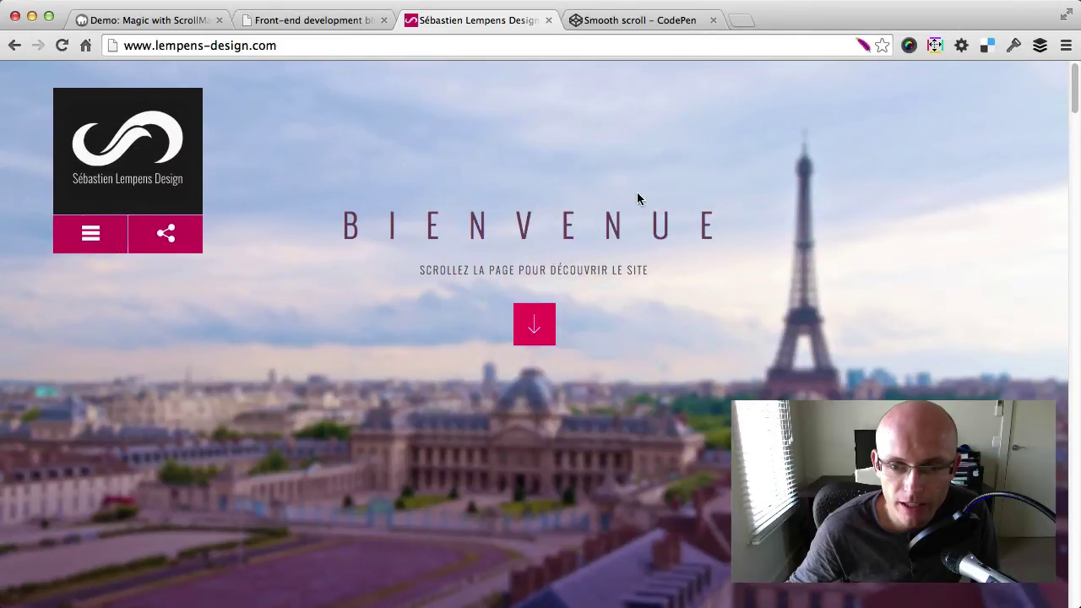
{"action": "scroll", "coordinate": [698, 270], "scroll_direction": "down", "scroll_amount": 3}
{"action": "scroll", "coordinate": [697, 270], "scroll_direction": "down", "scroll_amount": 2}
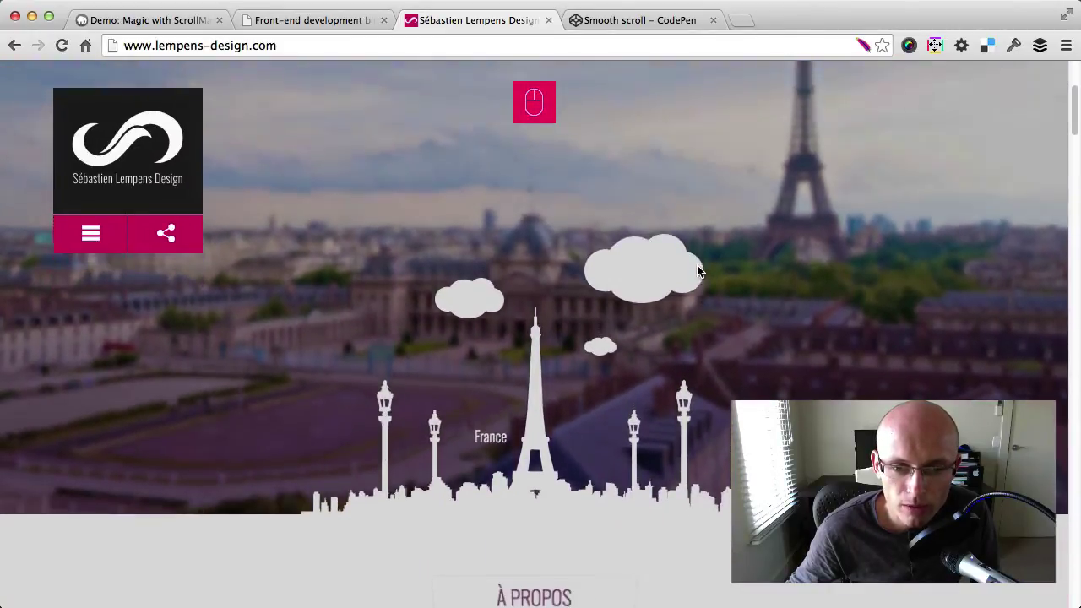
Inspect the Eiffel Tower shape, select its parent illustration_france element, and give the page more width beside the developer tools.
{"action": "right_click", "coordinate": [545, 394]}
{"action": "left_click", "coordinate": [592, 607]}
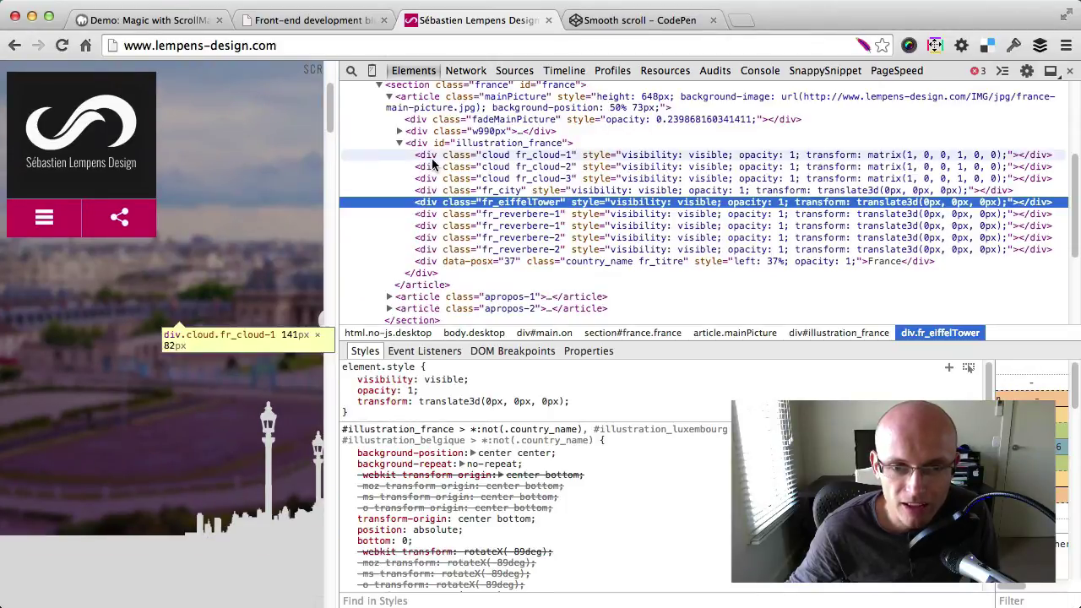
{"action": "left_click", "coordinate": [456, 145]}
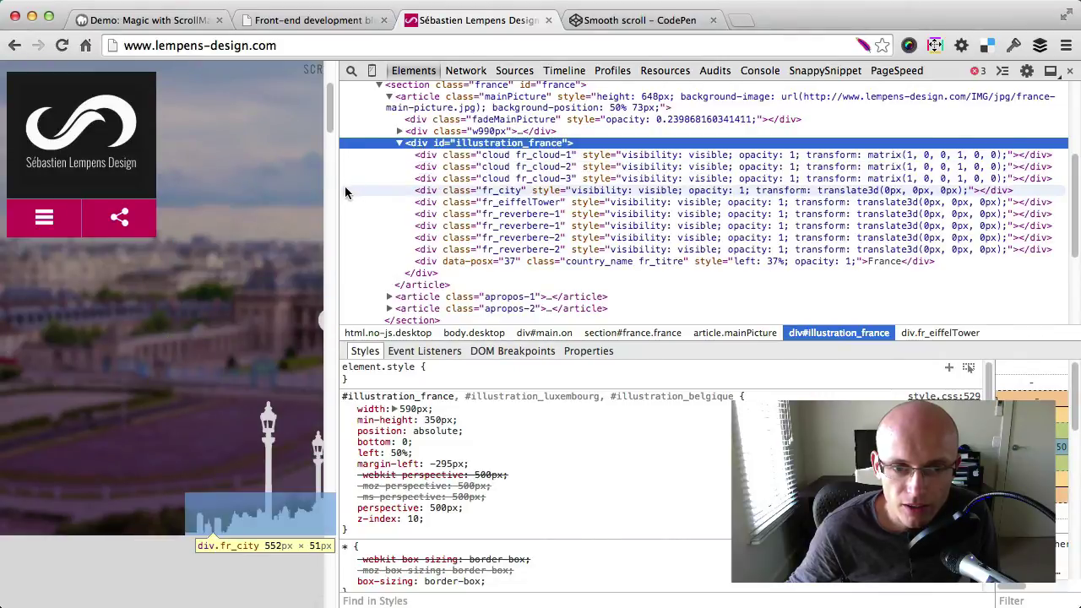
{"action": "left_click_drag", "start_coordinate": [340, 187], "coordinate": [413, 184]}
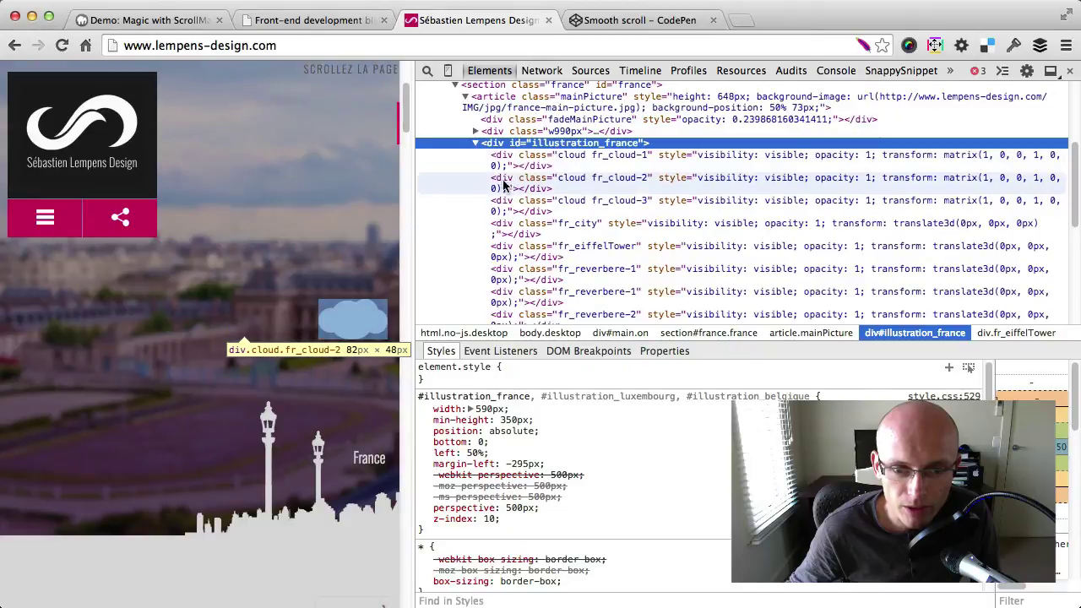
Select the last fr_reverbere-2 element in the France illustration, examine its CSS rules, and widen the page area further.
{"action": "scroll", "coordinate": [508, 282], "scroll_direction": "down", "scroll_amount": 1}
{"action": "scroll", "coordinate": [508, 281], "scroll_direction": "down", "scroll_amount": 3}
{"action": "left_click", "coordinate": [508, 269]}
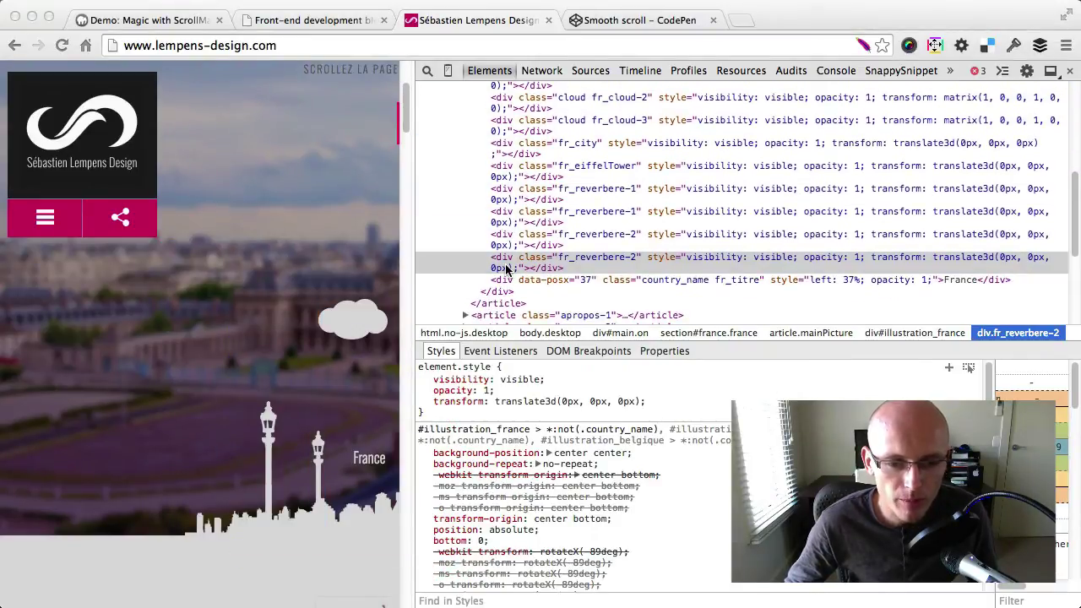
{"action": "scroll", "coordinate": [503, 528], "scroll_direction": "down", "scroll_amount": 2}
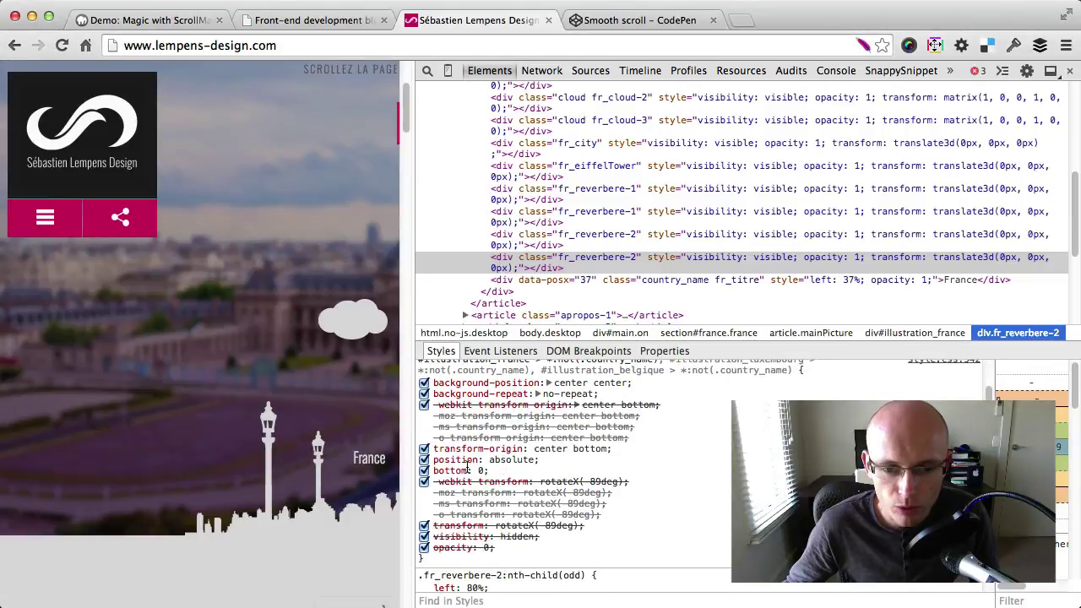
{"action": "scroll", "coordinate": [516, 473], "scroll_direction": "down", "scroll_amount": 4}
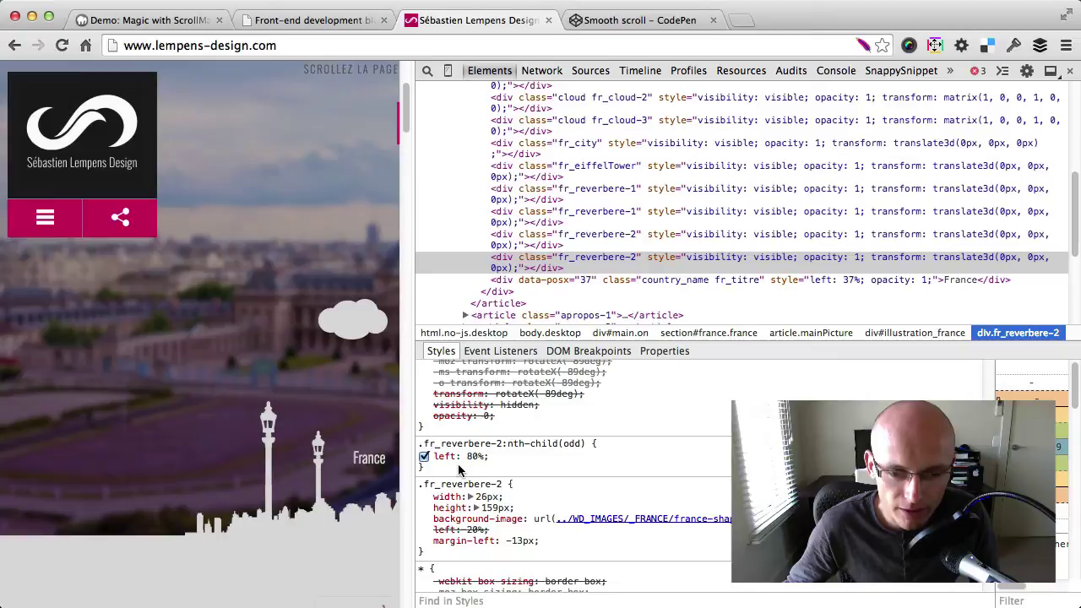
{"action": "scroll", "coordinate": [473, 470], "scroll_direction": "down", "scroll_amount": 2}
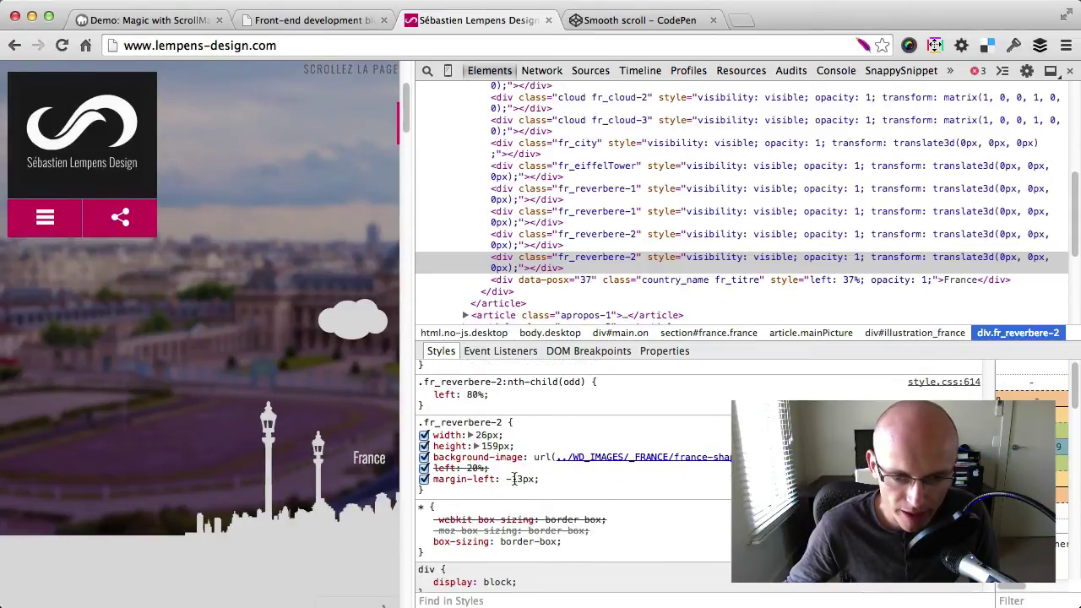
{"action": "left_click_drag", "start_coordinate": [418, 421], "coordinate": [461, 420]}
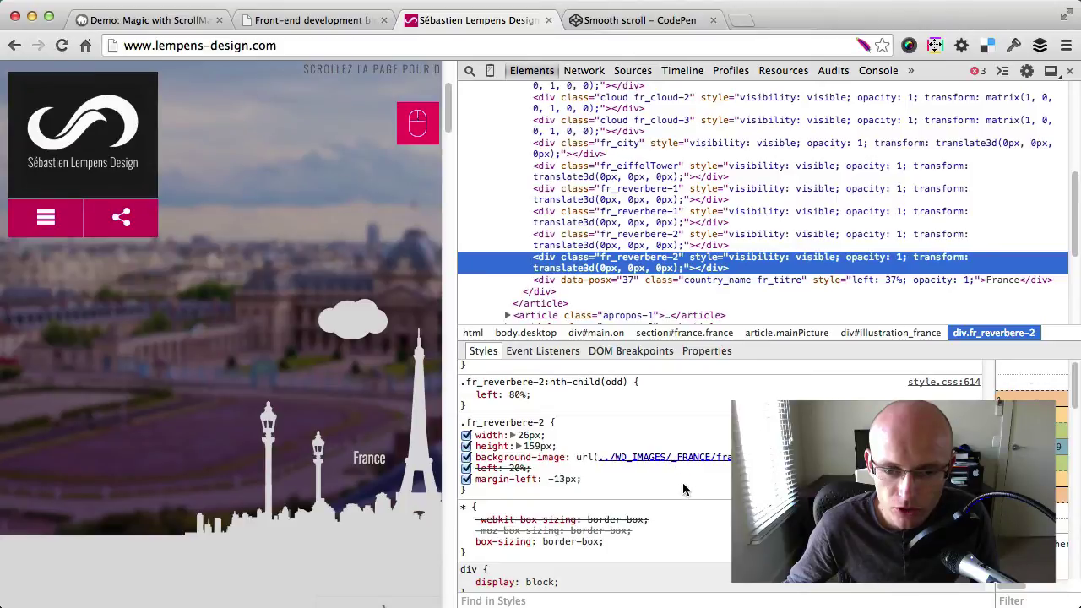
Open the fr_reverbere-2 background image, france-shape-reverbere2.png, in a new tab.
{"action": "right_click", "coordinate": [686, 457]}
{"action": "left_click", "coordinate": [647, 499]}
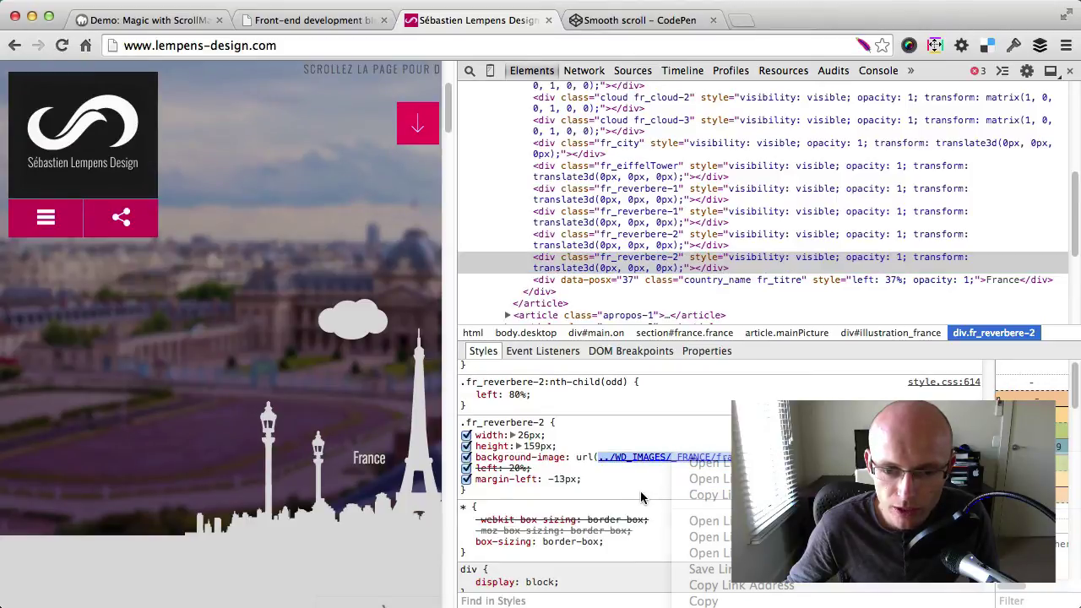
{"action": "right_click", "coordinate": [695, 465]}
{"action": "key", "text": "Escape"}
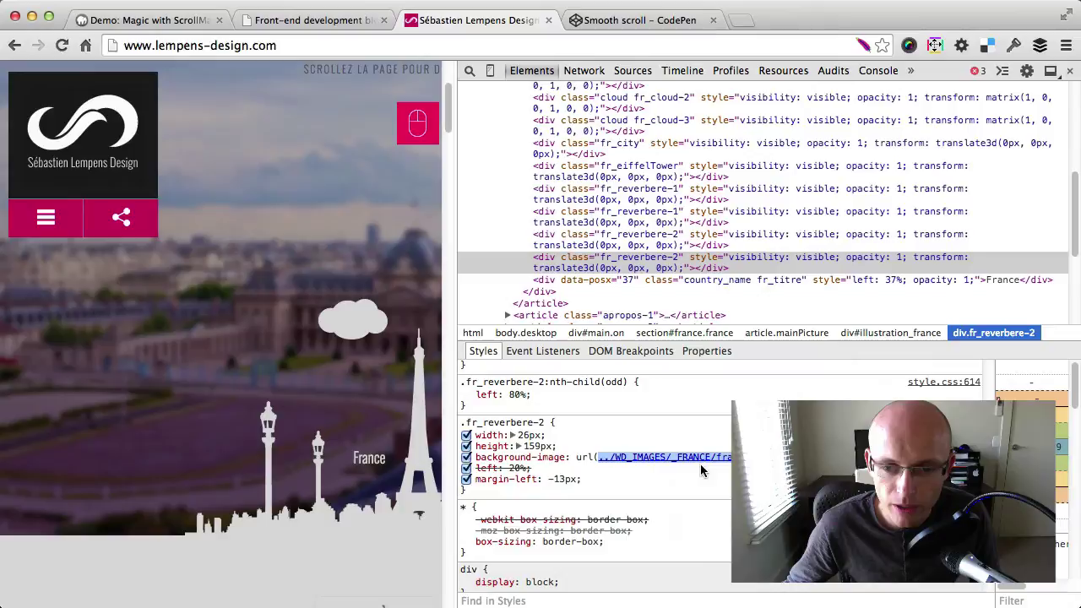
{"action": "left_click", "coordinate": [598, 46]}
{"action": "type", "text": "www.lempens-design.com/WD_IMAGES/_FRANCE/france-shape-reverbere2.png"}
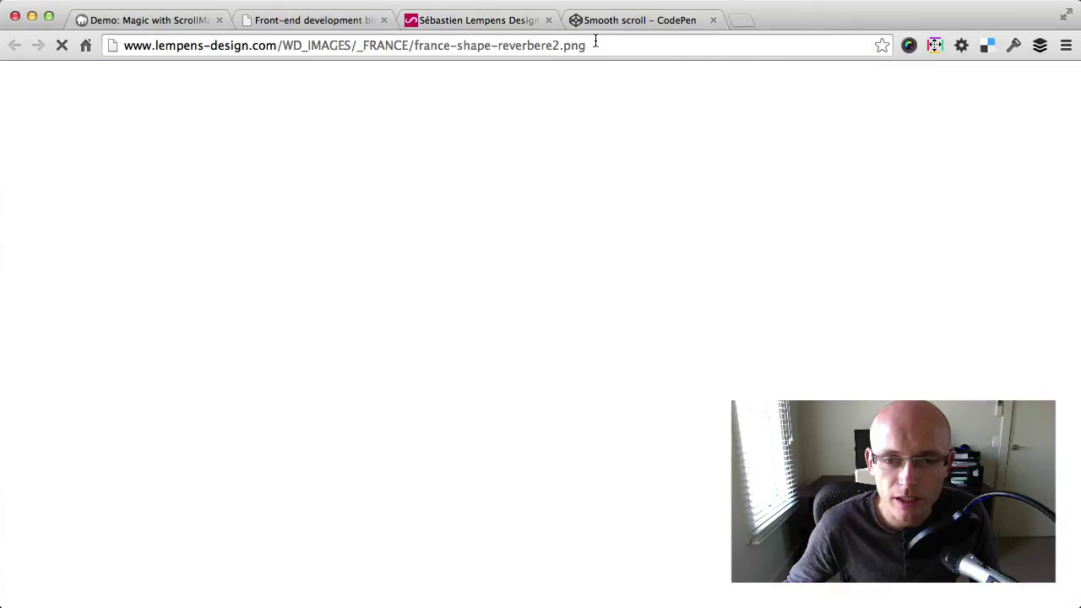
{"action": "key", "text": "alt+Return"}
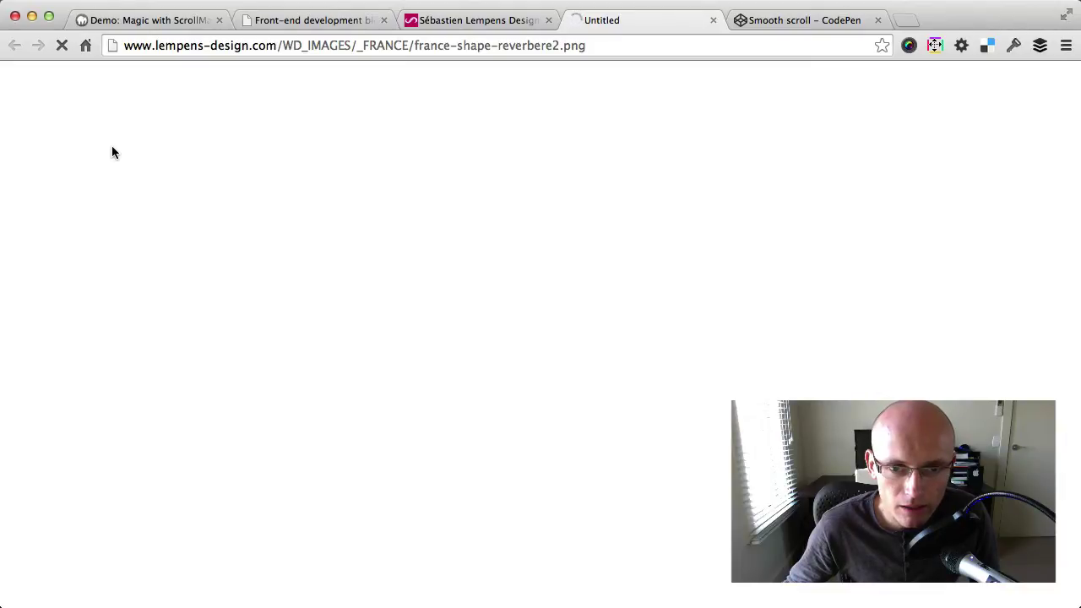
View the street lamp image with its address and close that tab.
{"action": "key", "text": "super+l"}
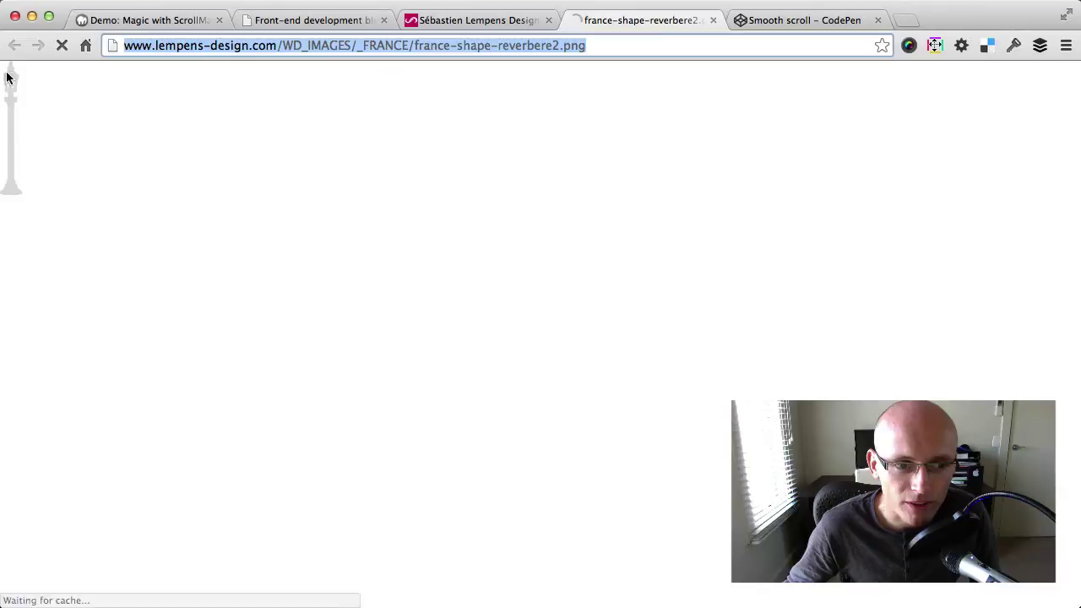
{"action": "left_click", "coordinate": [214, 134]}
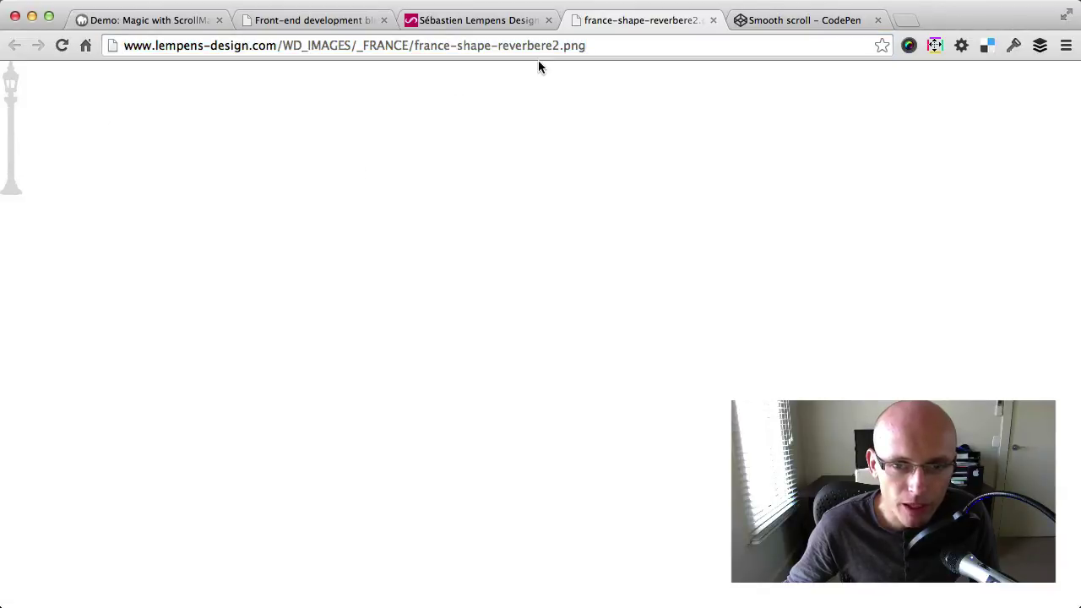
{"action": "left_click", "coordinate": [713, 19]}
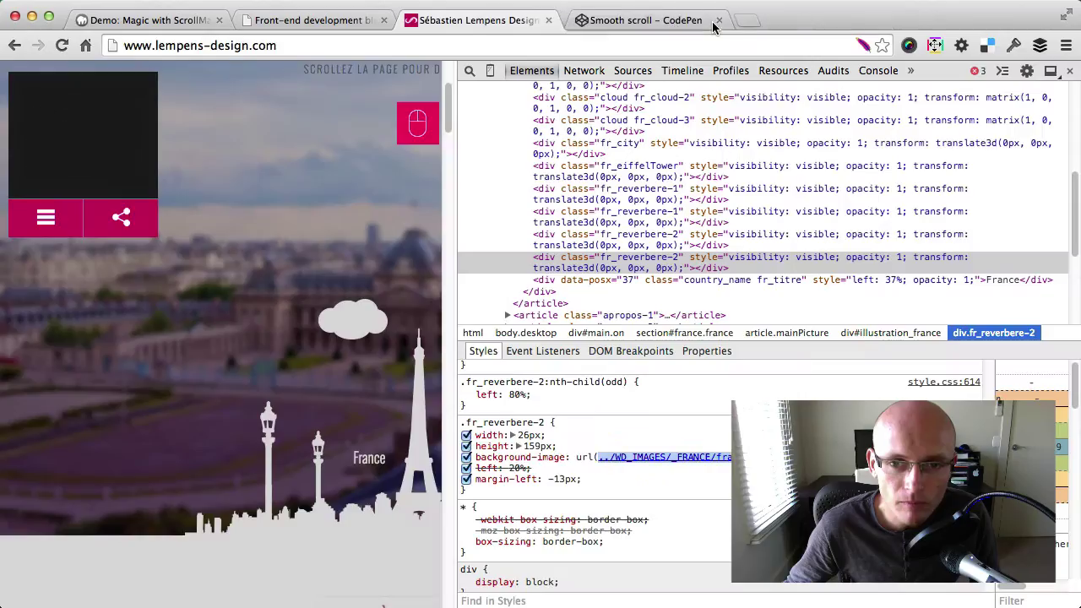
Switch to Sublime Text and highlight the smoothScroll function name.
{"action": "key", "text": "super+Tab"}
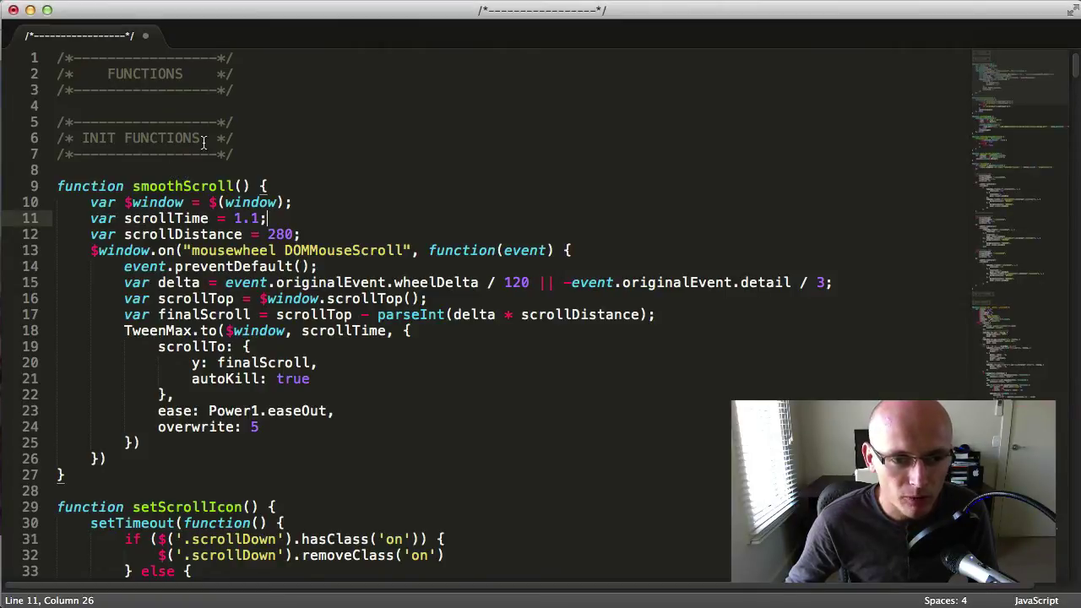
{"action": "left_click", "coordinate": [164, 186]}
{"action": "double_click", "coordinate": [165, 186]}
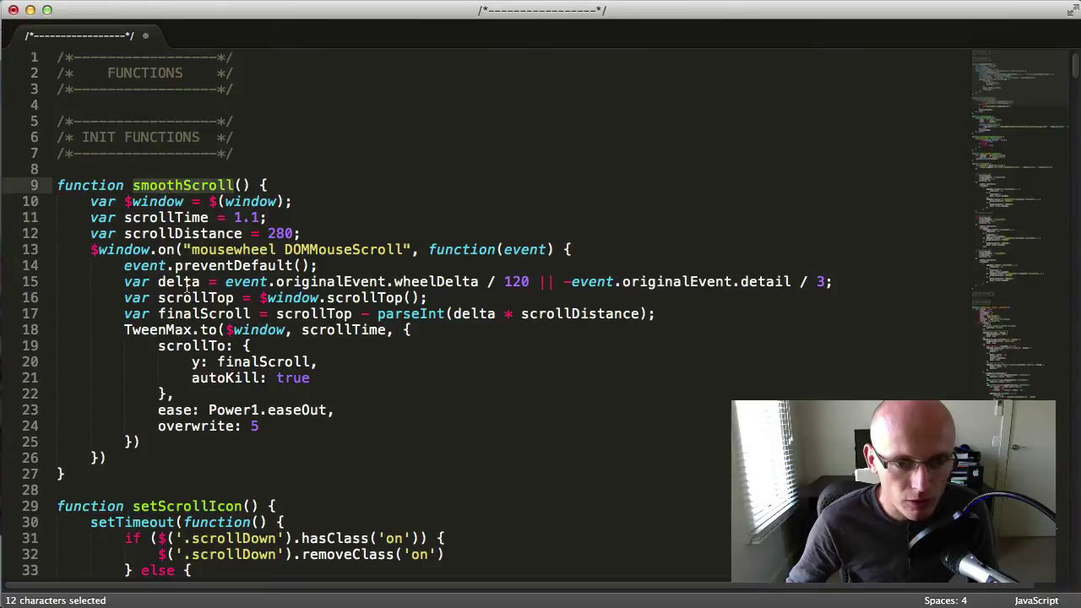
Switch back to Chrome and close the developer tools on the lempens-design.com page.
{"action": "key", "text": "super+Tab"}
{"action": "key", "text": "super+Tab"}
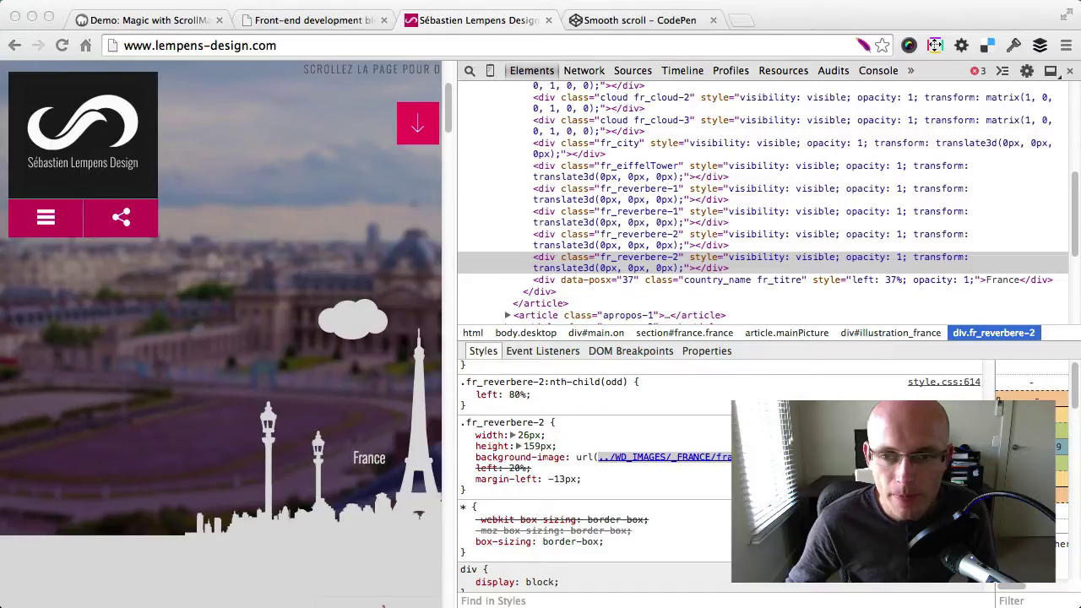
{"action": "left_click", "coordinate": [1070, 70]}
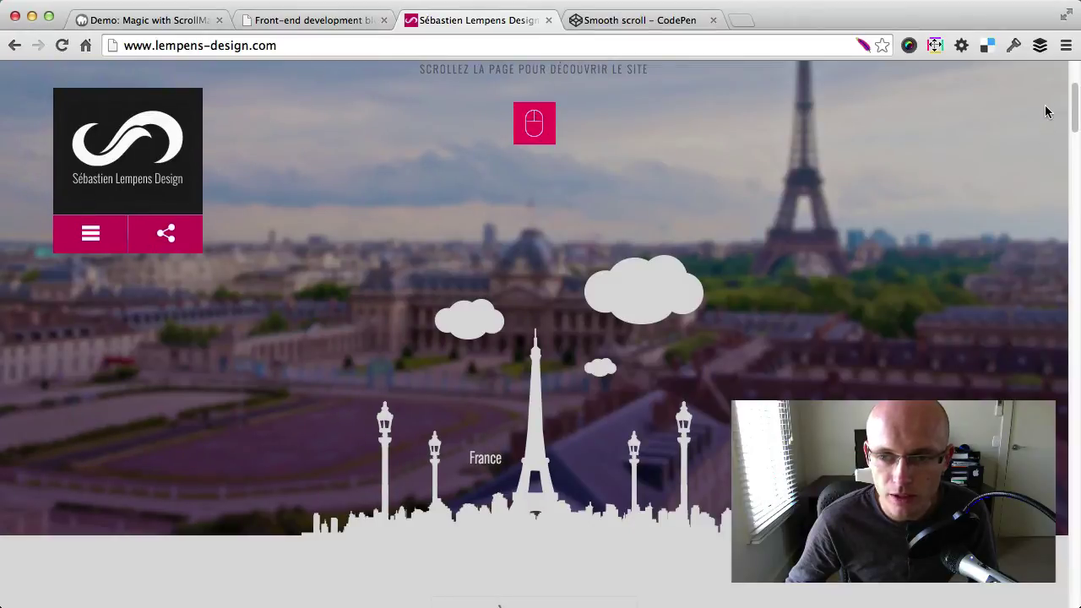
Examine the smooth scrolling on lempens-design.com by moving between the Bienvenue scene, the icon grid and the Luxembourg scene.
{"action": "scroll", "coordinate": [718, 245], "scroll_direction": "up", "scroll_amount": 5}
{"action": "scroll", "coordinate": [765, 236], "scroll_direction": "down", "scroll_amount": 10}
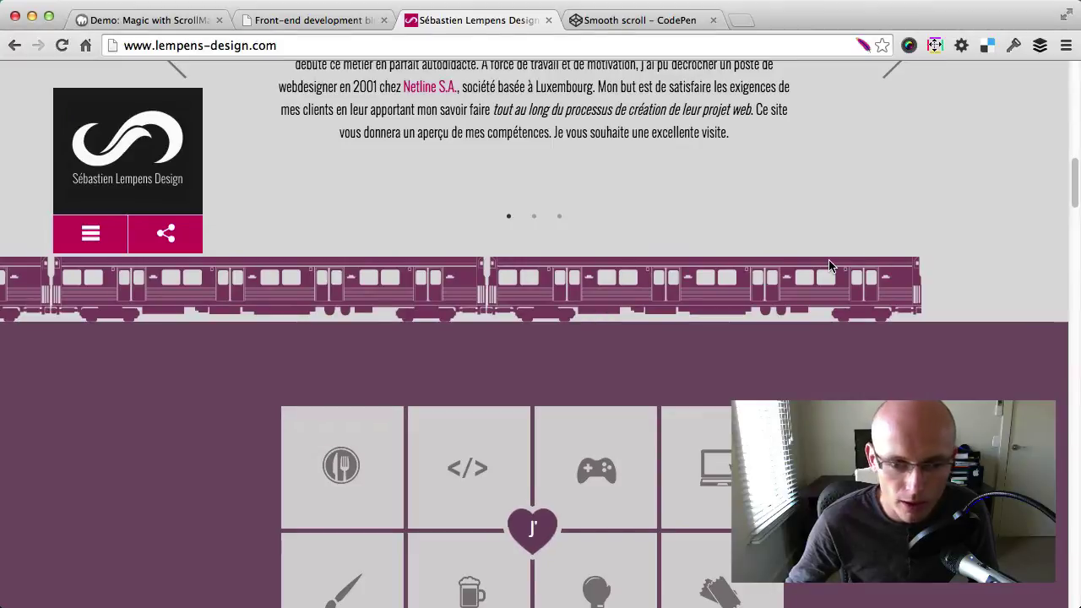
{"action": "scroll", "coordinate": [828, 263], "scroll_direction": "down", "scroll_amount": 5}
{"action": "scroll", "coordinate": [829, 266], "scroll_direction": "down", "scroll_amount": 3}
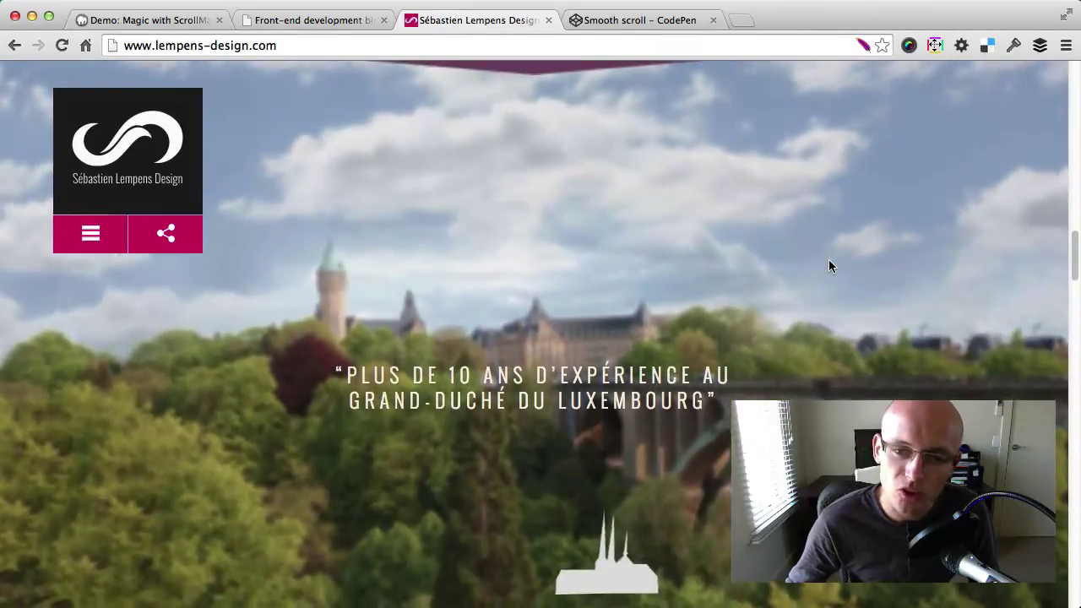
{"action": "scroll", "coordinate": [829, 290], "scroll_direction": "up", "scroll_amount": 1}
{"action": "scroll", "coordinate": [829, 284], "scroll_direction": "up", "scroll_amount": 10}
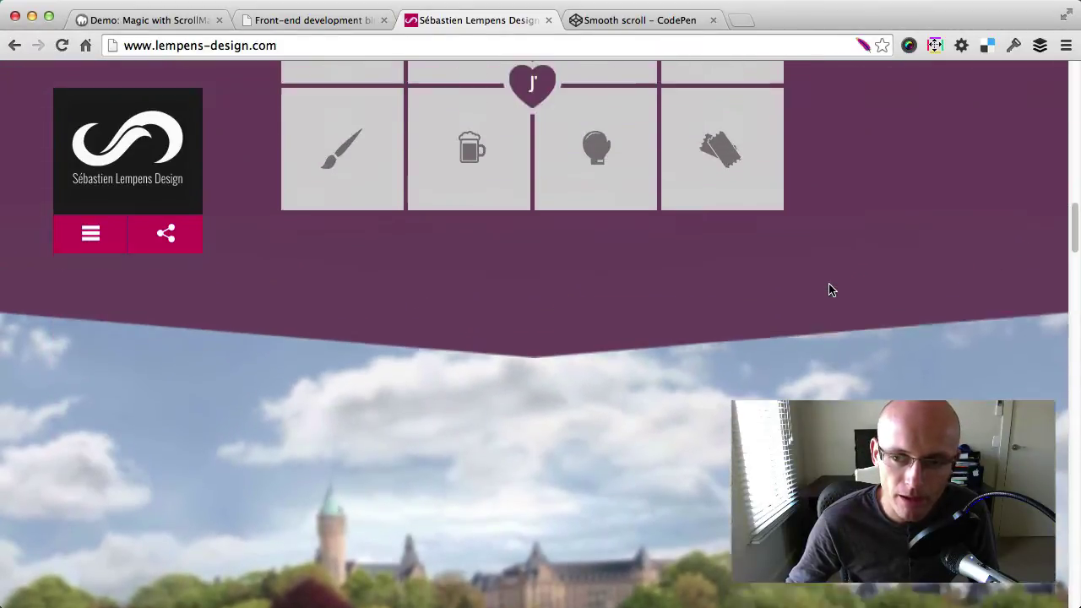
{"action": "scroll", "coordinate": [829, 290], "scroll_direction": "up", "scroll_amount": 5}
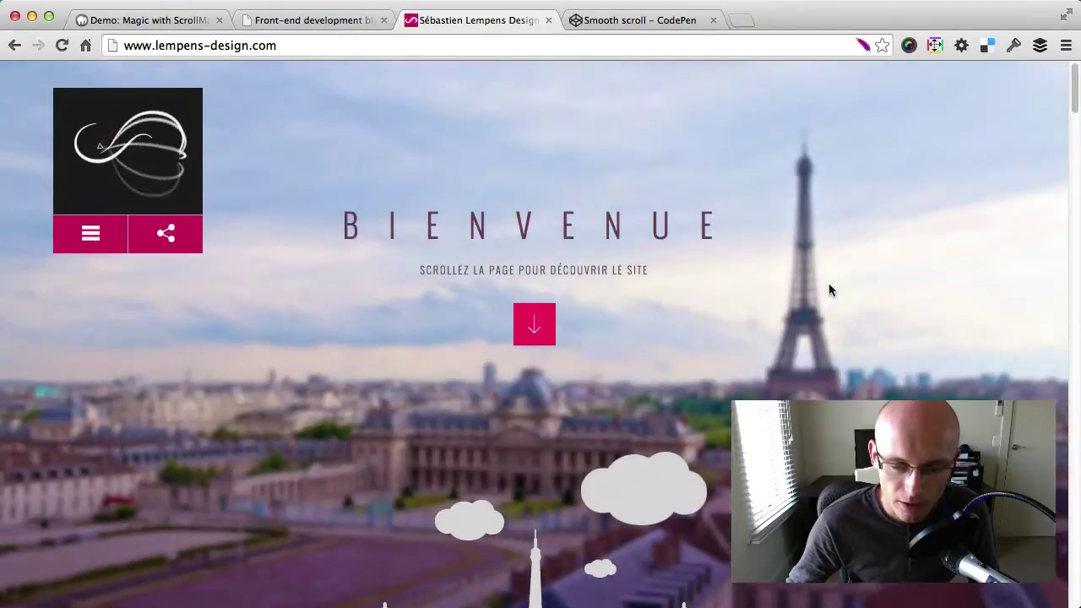
{"action": "scroll", "coordinate": [828, 290], "scroll_direction": "down", "scroll_amount": 8}
{"action": "scroll", "coordinate": [829, 291], "scroll_direction": "down", "scroll_amount": 3}
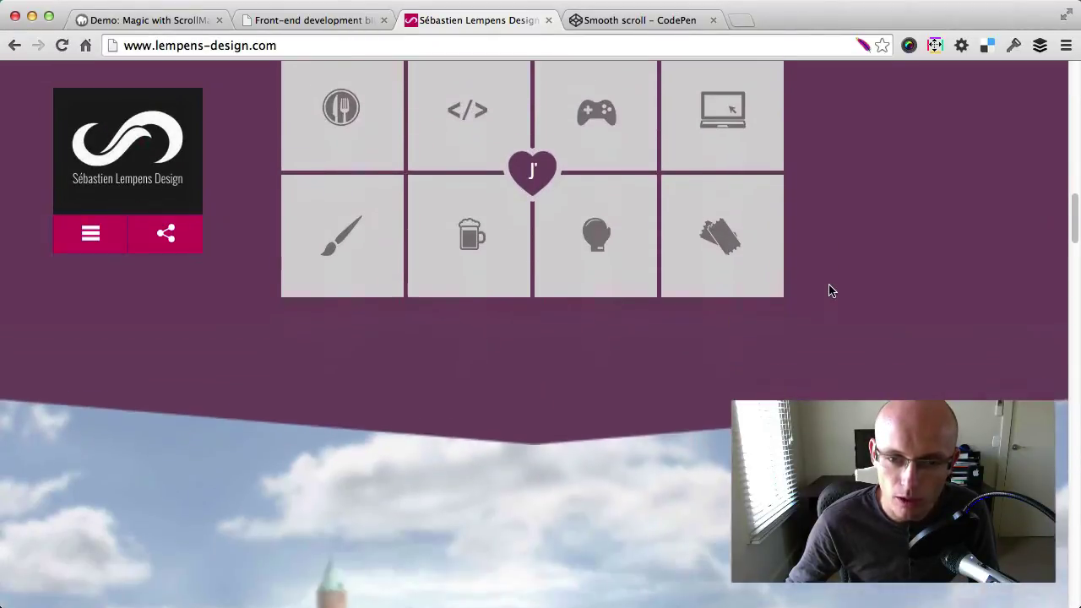
Switch to the Smooth scroll pen on CodePen and examine its scrolling by moving down and up through the preview.
{"action": "scroll", "coordinate": [828, 290], "scroll_direction": "up", "scroll_amount": 7}
{"action": "key", "text": "ctrl+Tab"}
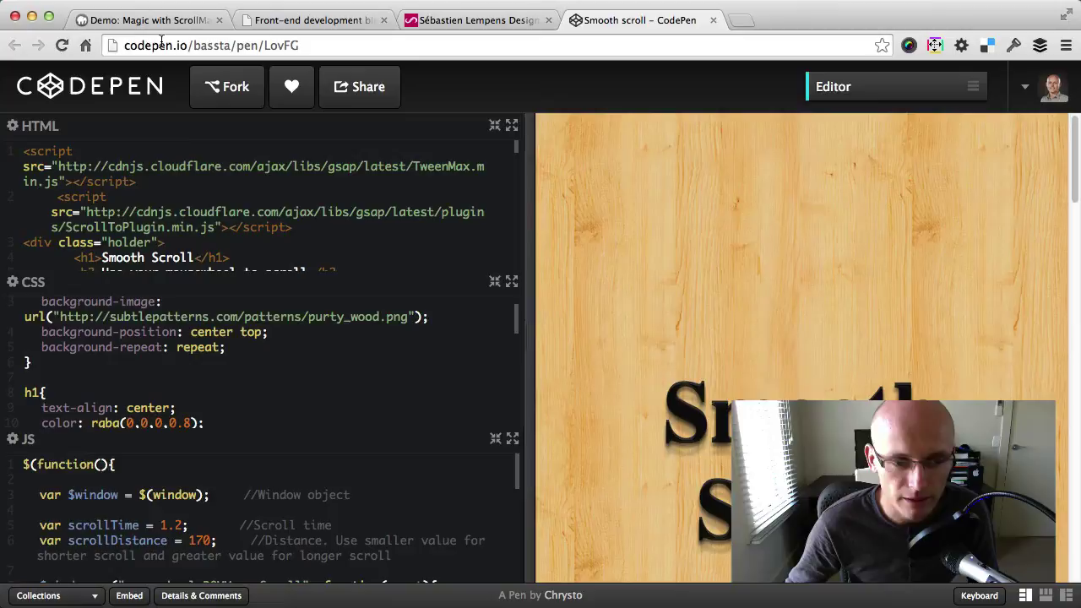
{"action": "scroll", "coordinate": [843, 361], "scroll_direction": "down", "scroll_amount": 8}
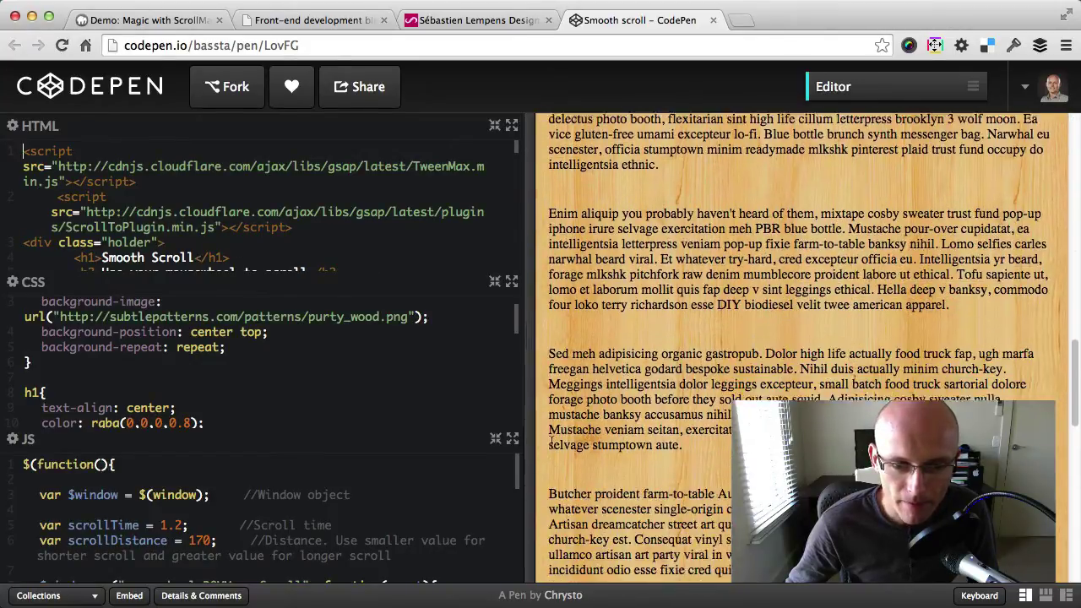
{"action": "scroll", "coordinate": [678, 421], "scroll_direction": "down", "scroll_amount": 2}
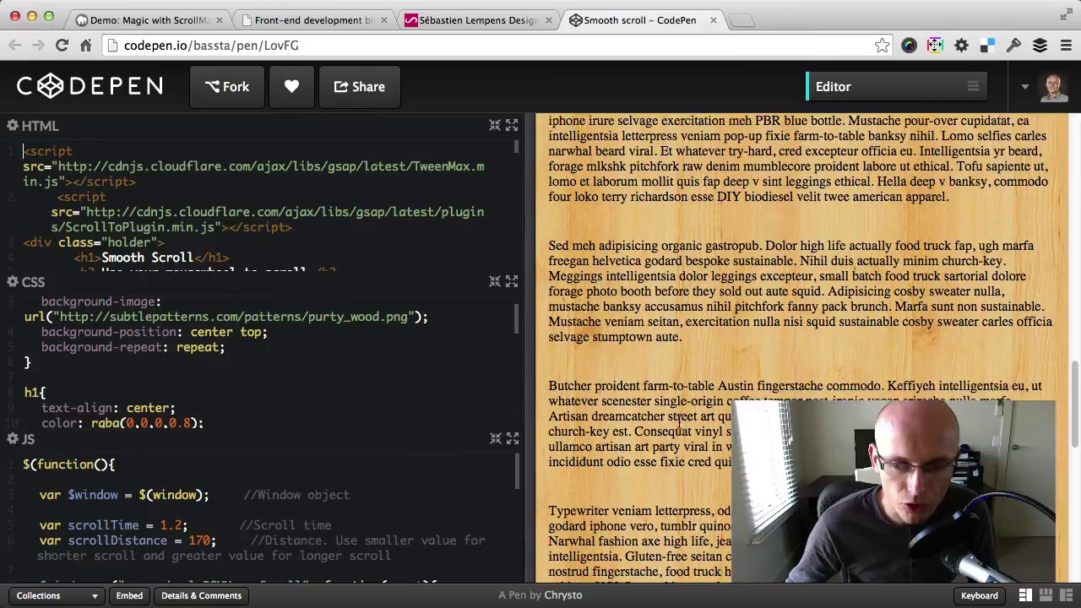
{"action": "scroll", "coordinate": [678, 421], "scroll_direction": "up", "scroll_amount": 3}
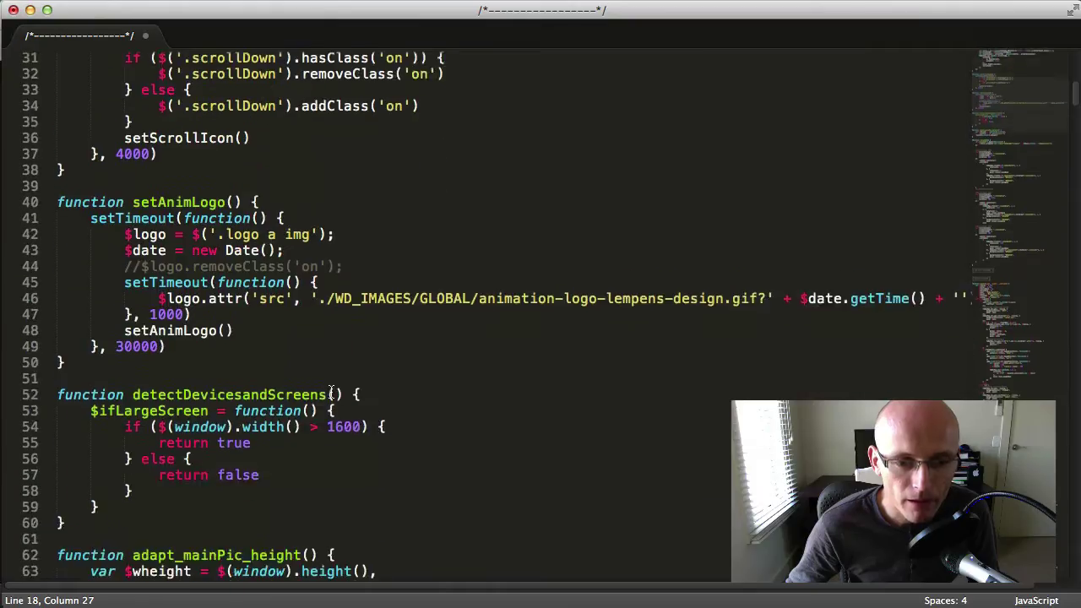
In Sublime Text, find the ILLUSTRATIONS FUNCTION section, highlight its heading comment and view the animate_illustration function.
{"action": "scroll", "coordinate": [331, 392], "scroll_direction": "down", "scroll_amount": 7}
{"action": "scroll", "coordinate": [331, 392], "scroll_direction": "down", "scroll_amount": 20}
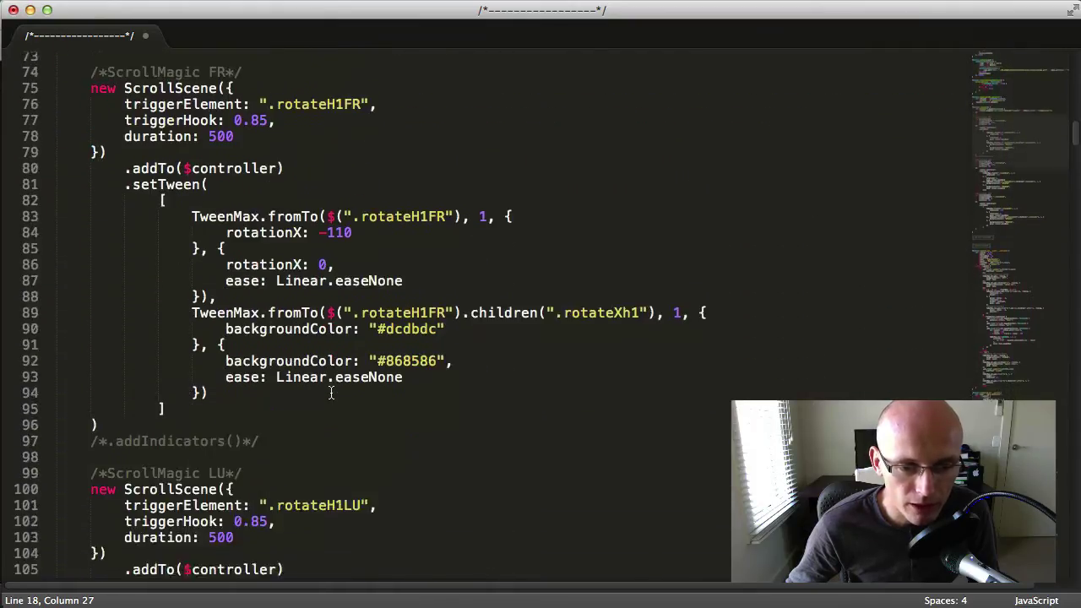
{"action": "scroll", "coordinate": [331, 394], "scroll_direction": "down", "scroll_amount": 20}
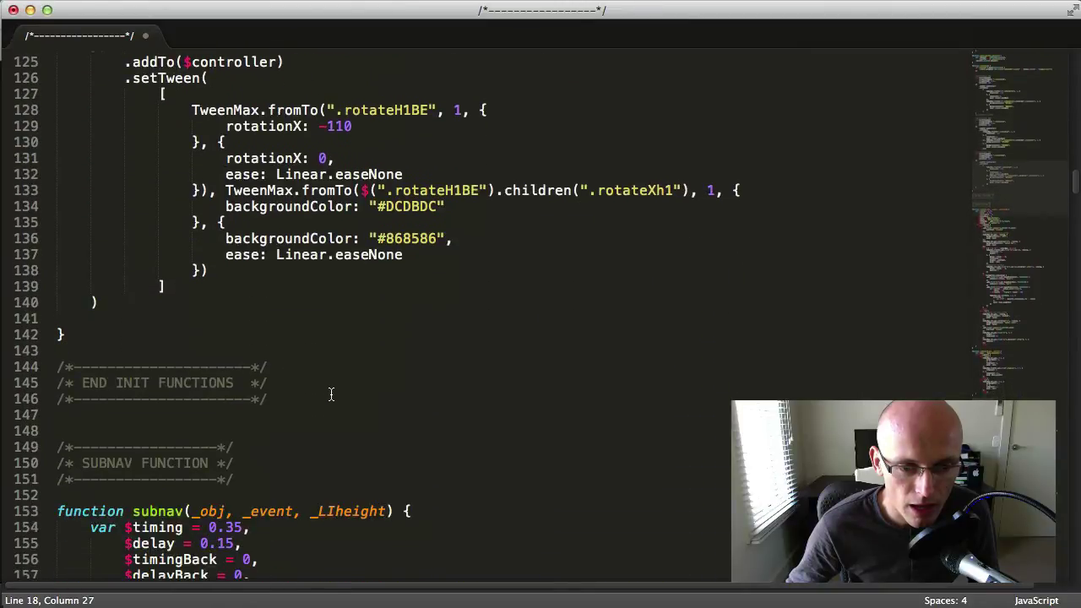
{"action": "scroll", "coordinate": [331, 394], "scroll_direction": "down", "scroll_amount": 18}
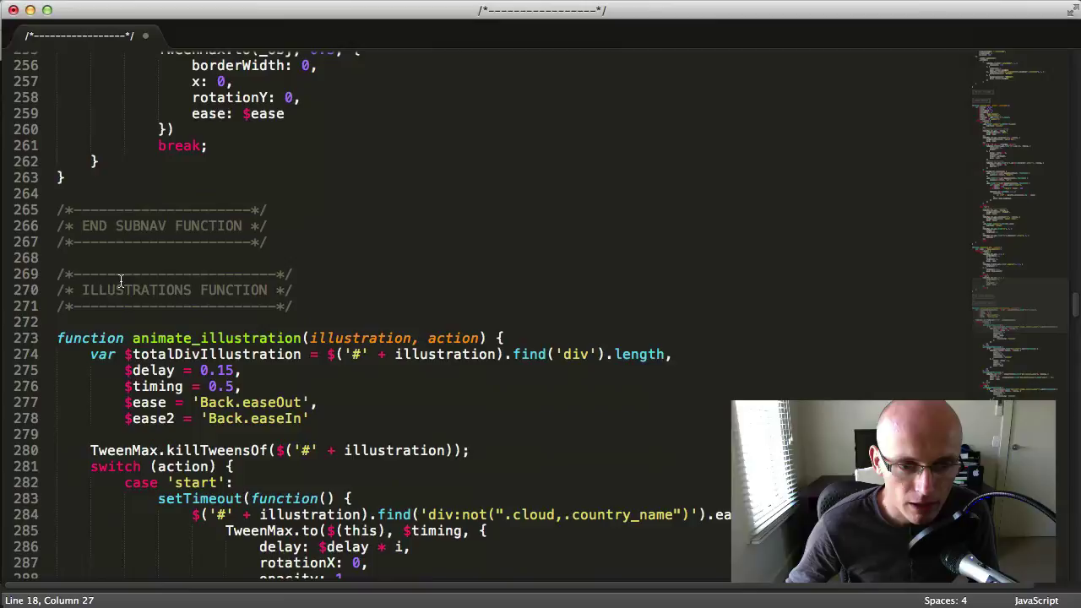
{"action": "left_click_drag", "start_coordinate": [76, 292], "coordinate": [259, 291]}
{"action": "left_click", "coordinate": [309, 292]}
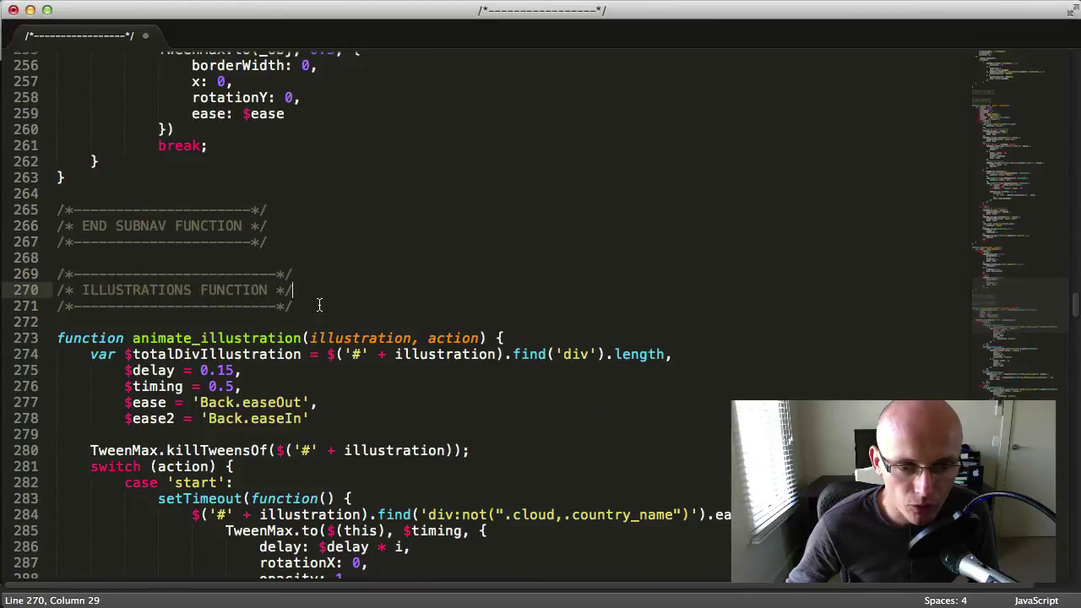
{"action": "scroll", "coordinate": [264, 380], "scroll_direction": "down", "scroll_amount": 4}
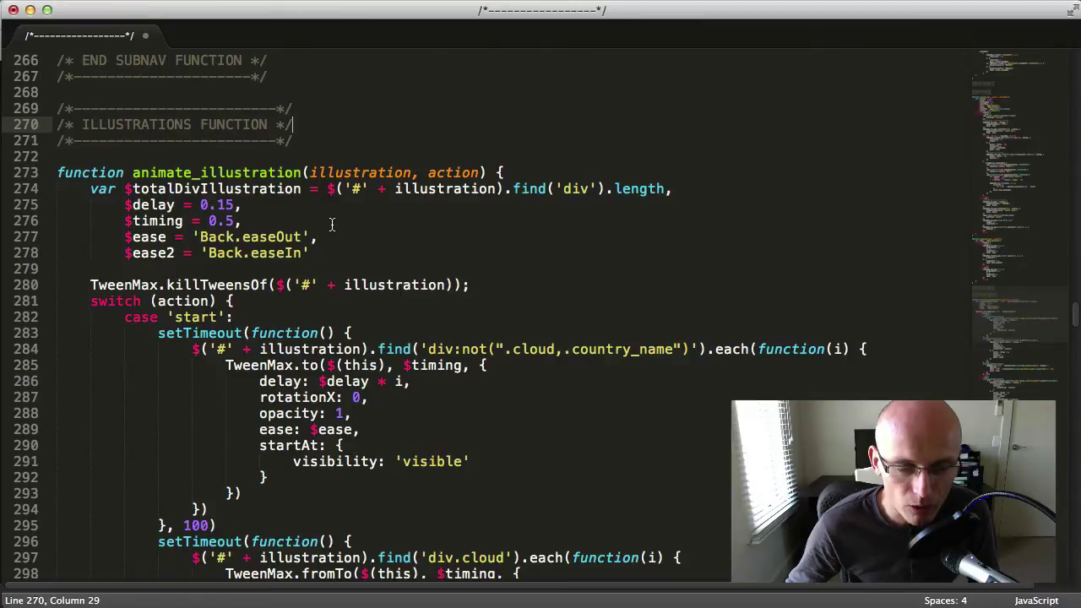
Switch to Chrome and examine the France, Luxembourg and Belgique illustration animations along the lempens-design.com page.
{"action": "key", "text": "super+Tab"}
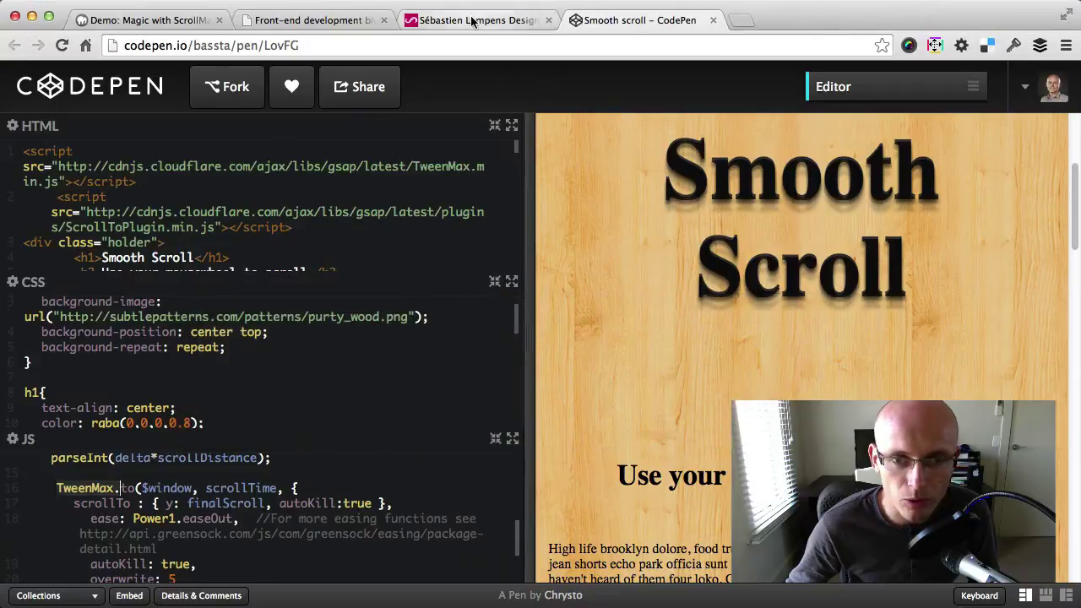
{"action": "left_click", "coordinate": [473, 20]}
{"action": "scroll", "coordinate": [608, 338], "scroll_direction": "down", "scroll_amount": 3}
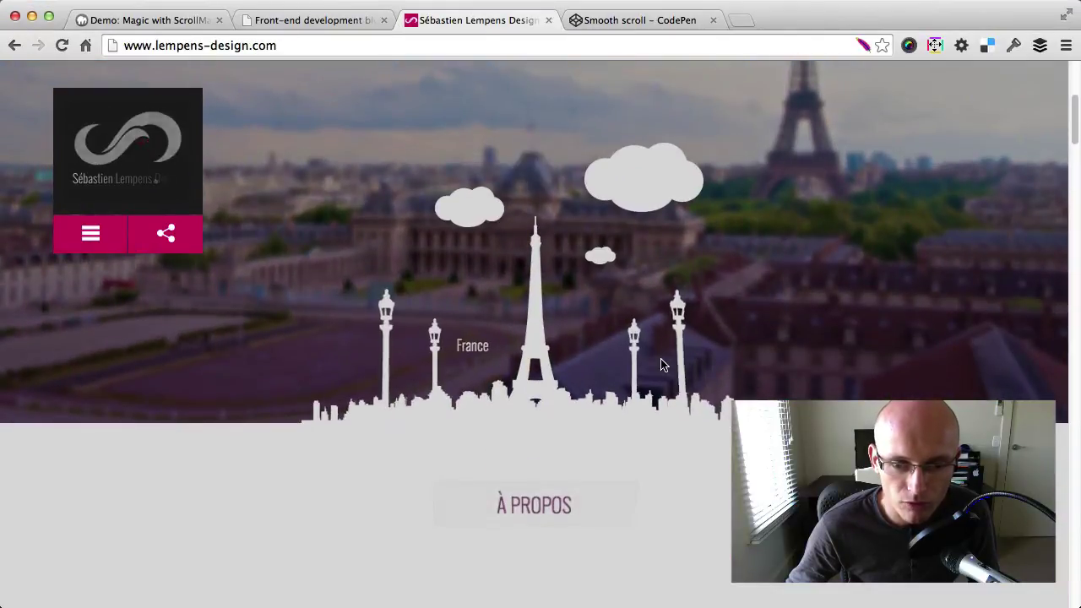
{"action": "scroll", "coordinate": [661, 365], "scroll_direction": "down", "scroll_amount": 10}
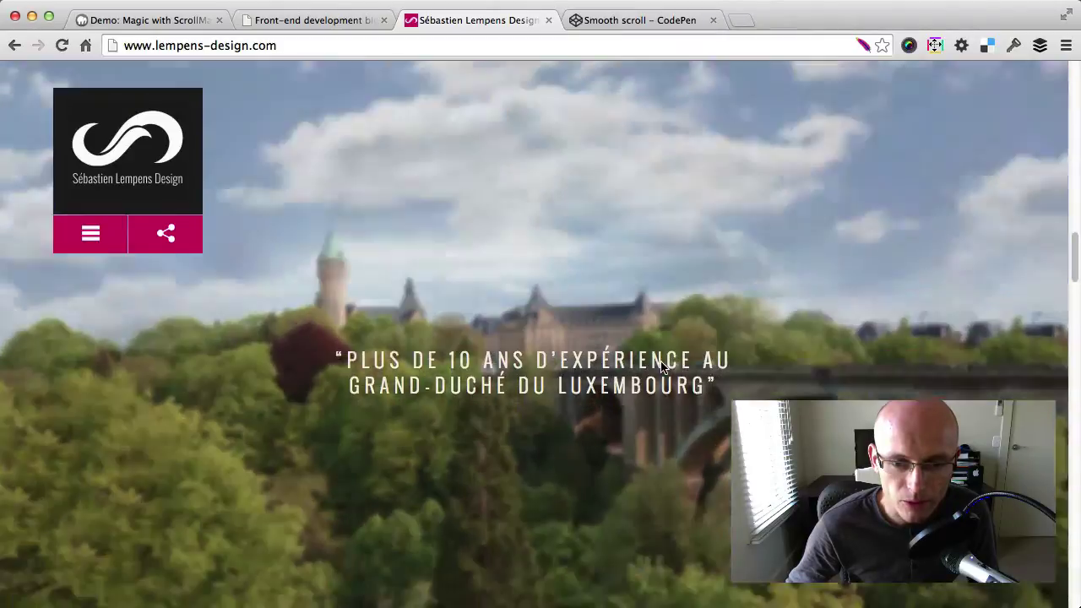
{"action": "scroll", "coordinate": [661, 365], "scroll_direction": "down", "scroll_amount": 10}
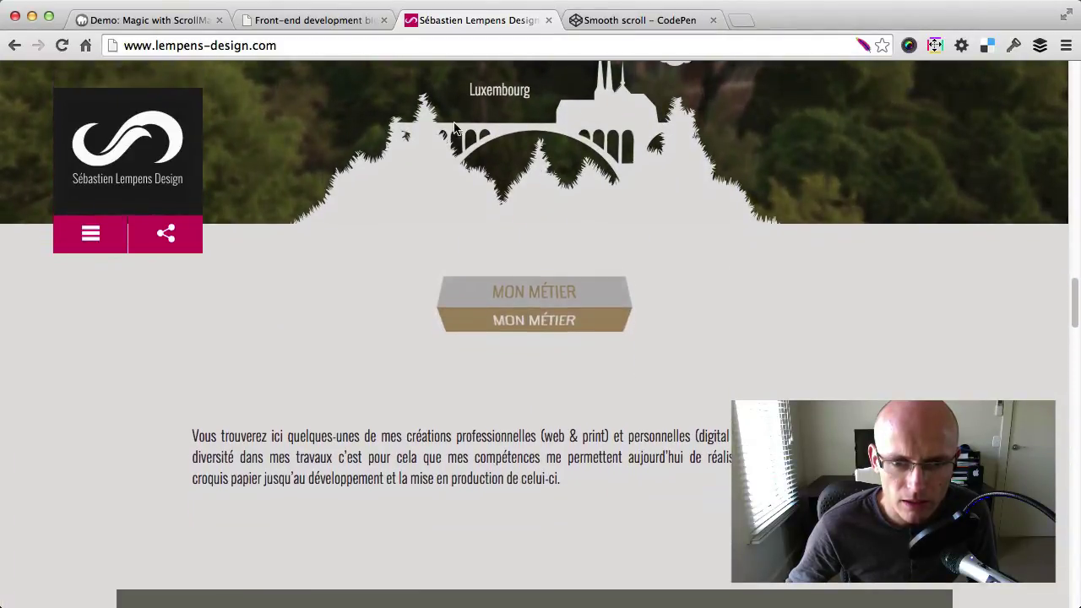
{"action": "scroll", "coordinate": [623, 338], "scroll_direction": "down", "scroll_amount": 15}
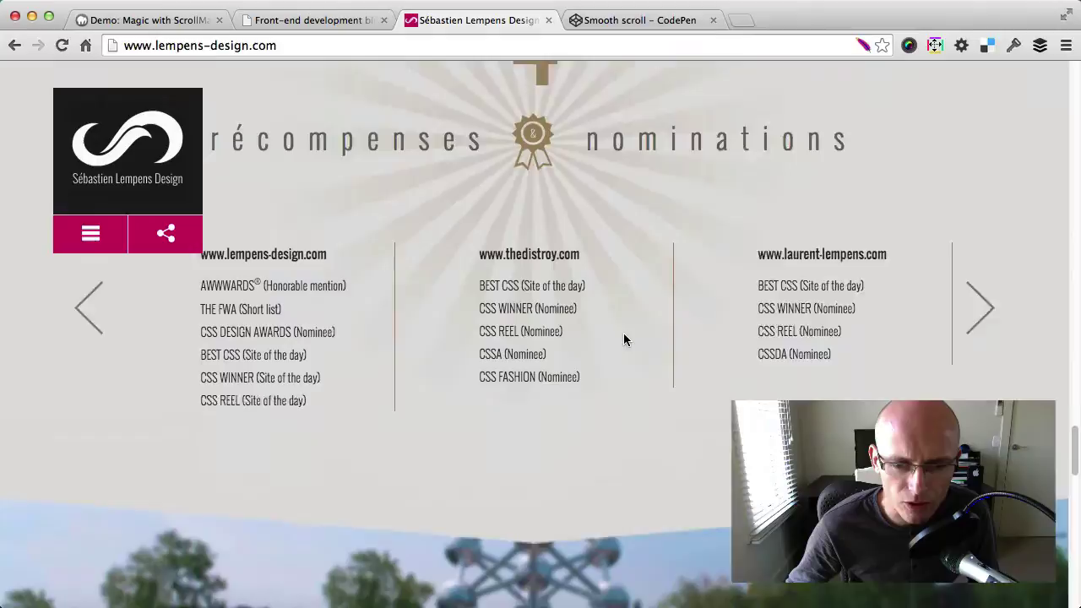
{"action": "scroll", "coordinate": [625, 339], "scroll_direction": "down", "scroll_amount": 10}
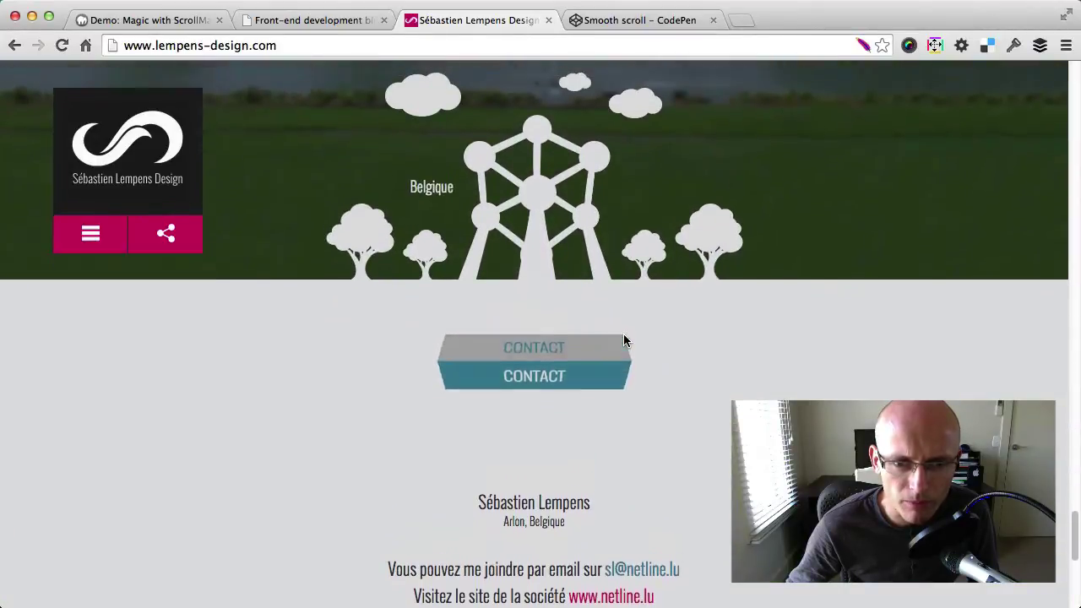
{"action": "scroll", "coordinate": [623, 339], "scroll_direction": "up", "scroll_amount": 2}
Switch to Sublime Text and highlight the $totalDivIllustration variable and the first setTimeout block with its 100 delay in animate_illustration.
{"action": "key", "text": "super+Tab"}
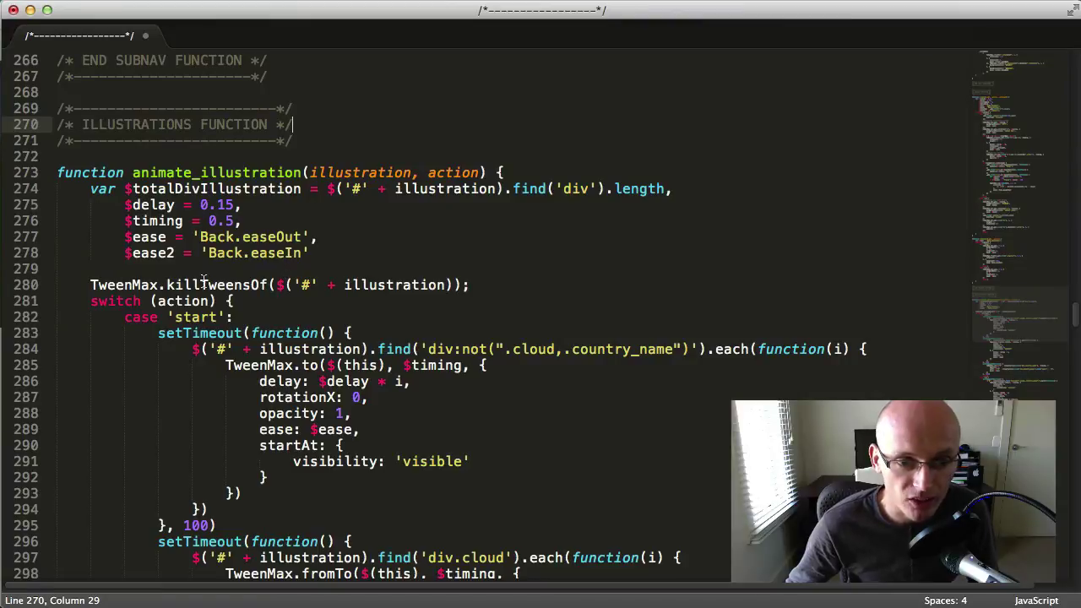
{"action": "left_click", "coordinate": [538, 350]}
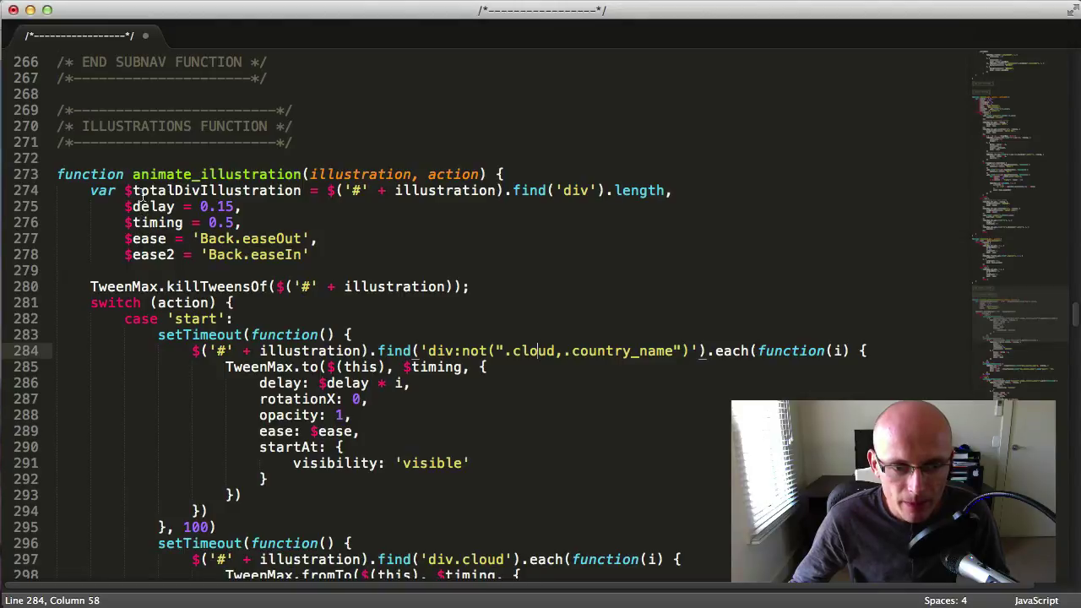
{"action": "left_click_drag", "start_coordinate": [126, 190], "coordinate": [303, 193]}
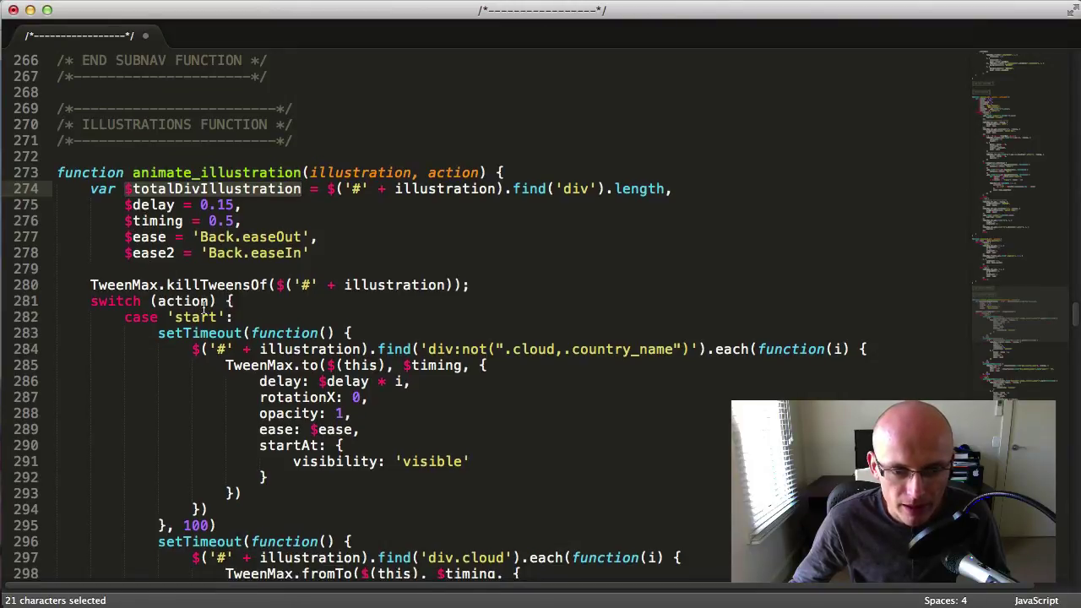
{"action": "scroll", "coordinate": [202, 309], "scroll_direction": "down", "scroll_amount": 3}
{"action": "left_click_drag", "start_coordinate": [159, 283], "coordinate": [209, 475]}
{"action": "left_click", "coordinate": [208, 476]}
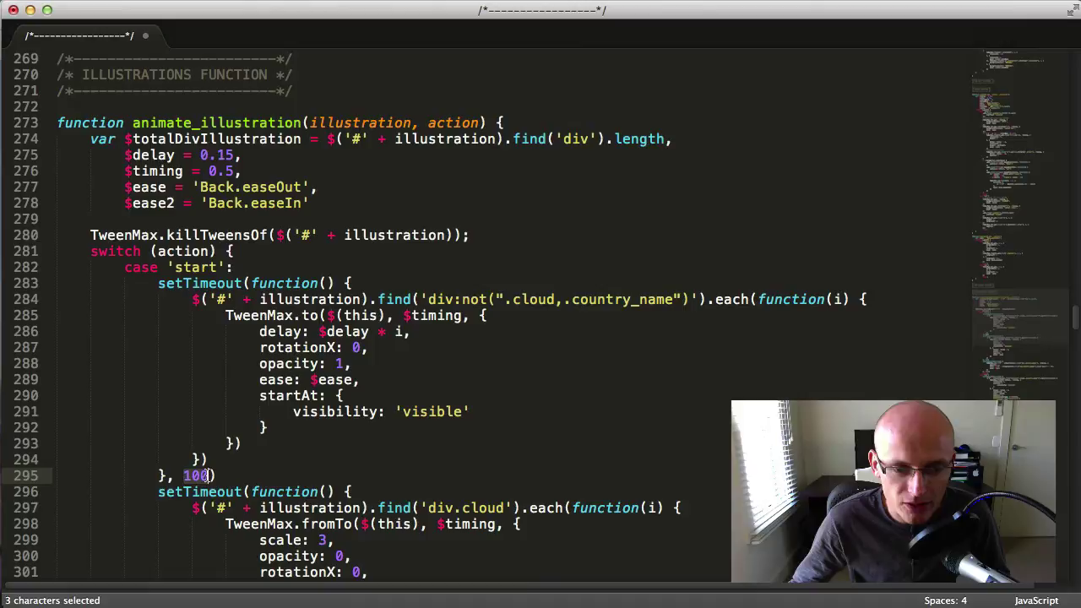
Highlight the each loop in the first setTimeout, the div part of its selector, and its TweenMax.to block.
{"action": "left_click_drag", "start_coordinate": [193, 299], "coordinate": [222, 457]}
{"action": "left_click", "coordinate": [231, 306]}
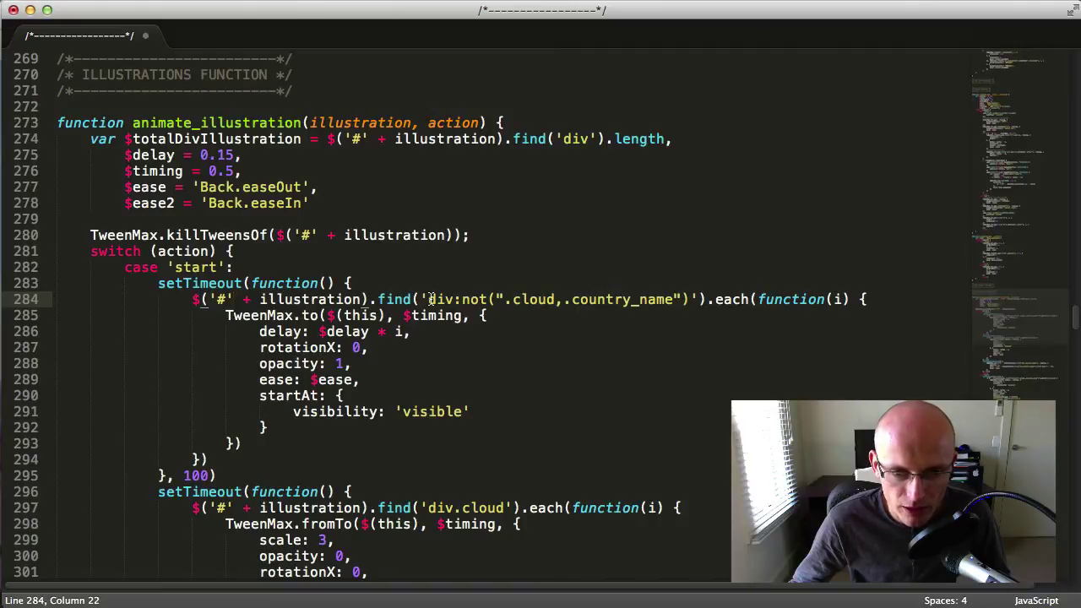
{"action": "left_click_drag", "start_coordinate": [429, 299], "coordinate": [455, 299]}
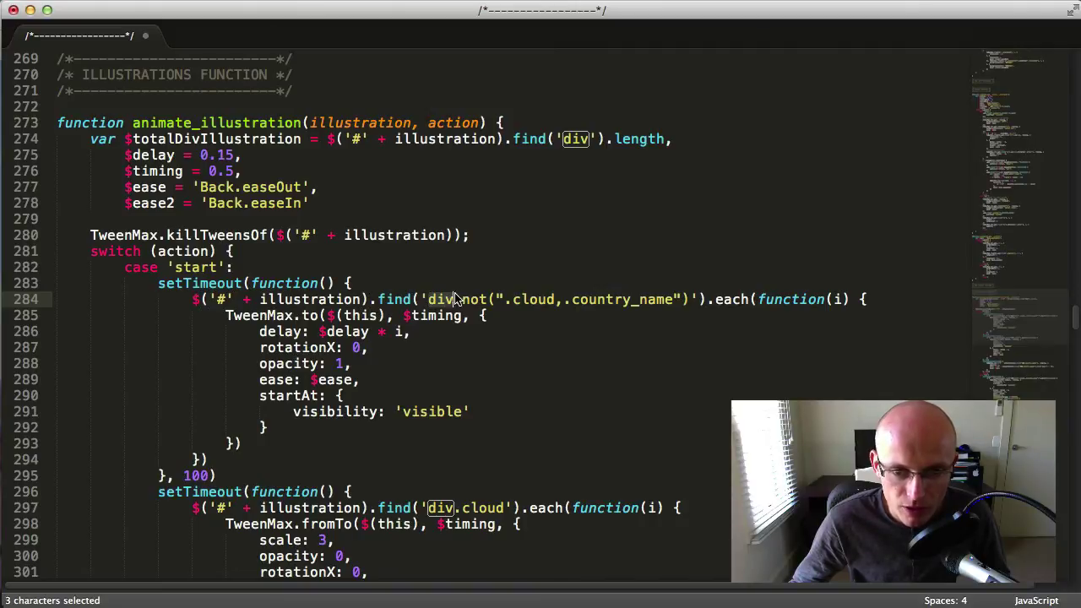
{"action": "left_click", "coordinate": [458, 299]}
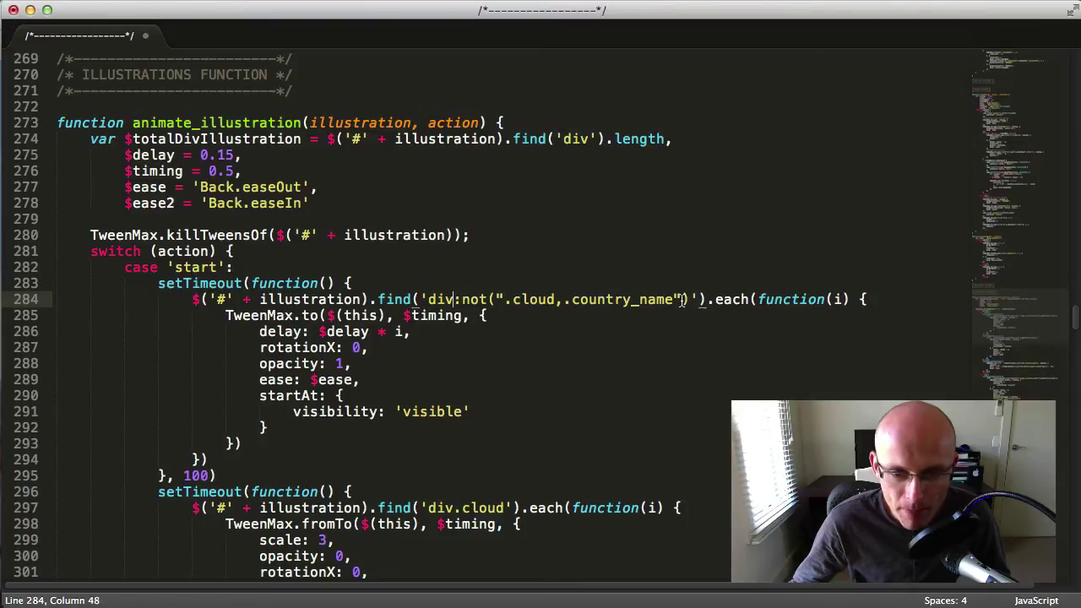
{"action": "left_click_drag", "start_coordinate": [226, 316], "coordinate": [243, 445]}
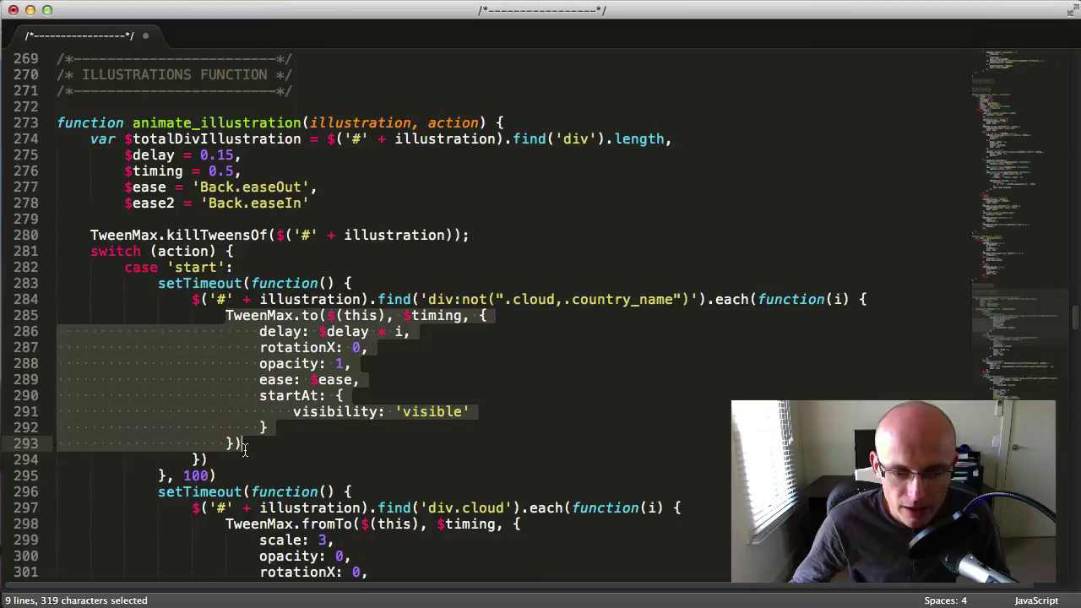
{"action": "left_click", "coordinate": [251, 448]}
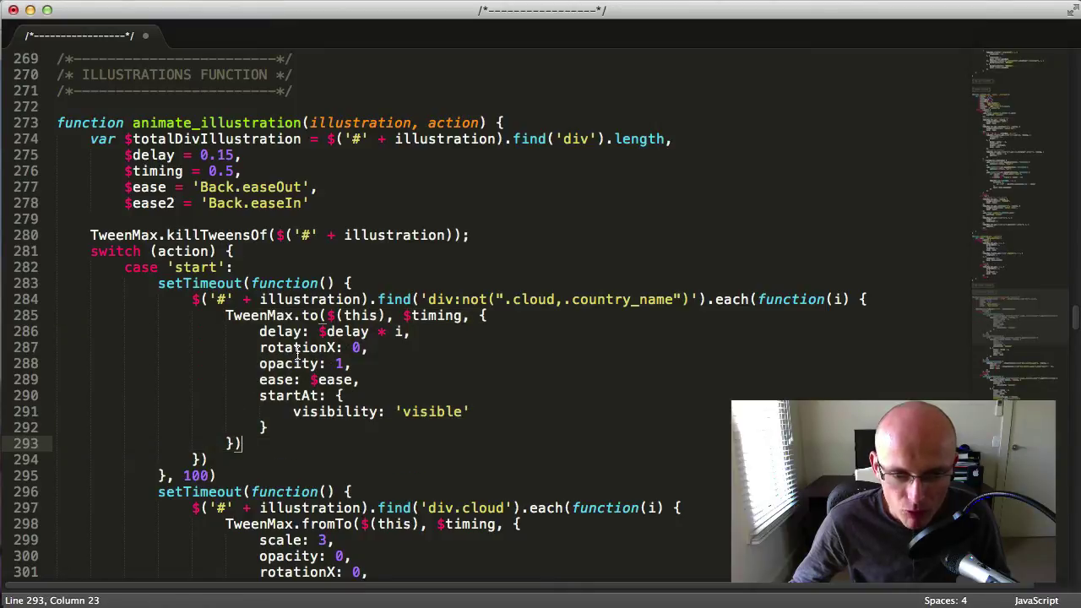
Examine the TweenMax.to properties, marking rotationX, $ease and visibility: 'visible', and highlight the whole each loop.
{"action": "left_click", "coordinate": [358, 348]}
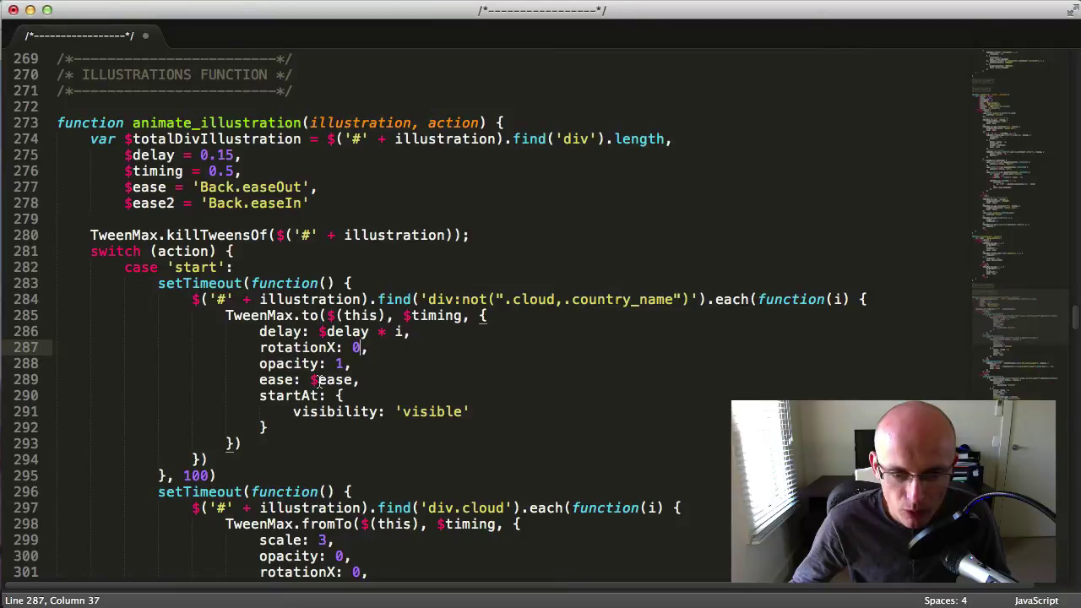
{"action": "left_click_drag", "start_coordinate": [313, 380], "coordinate": [353, 380]}
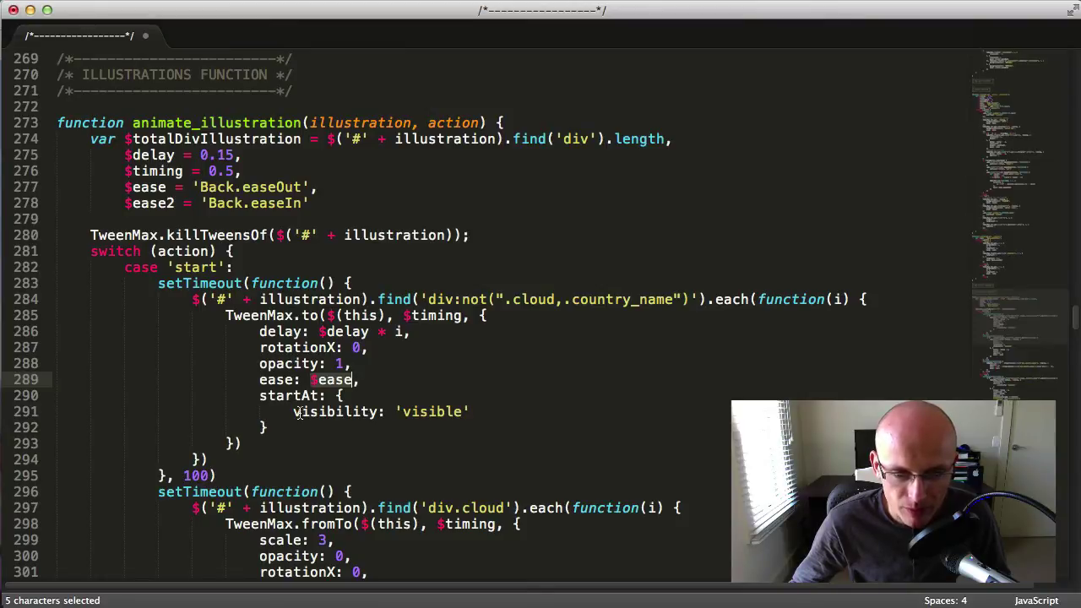
{"action": "left_click_drag", "start_coordinate": [293, 413], "coordinate": [511, 414]}
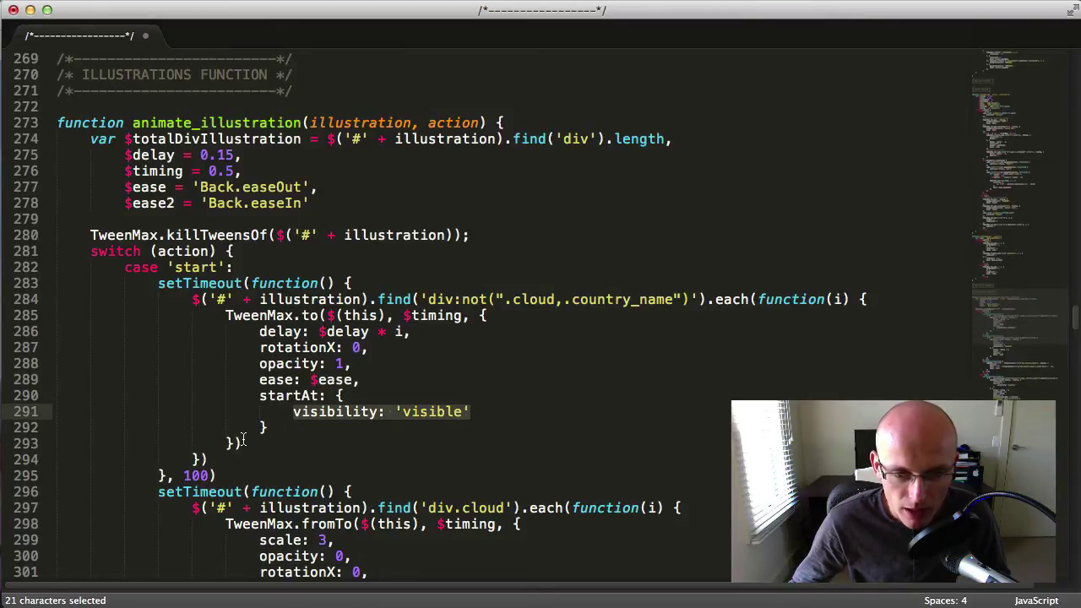
{"action": "left_click_drag", "start_coordinate": [235, 460], "coordinate": [138, 315]}
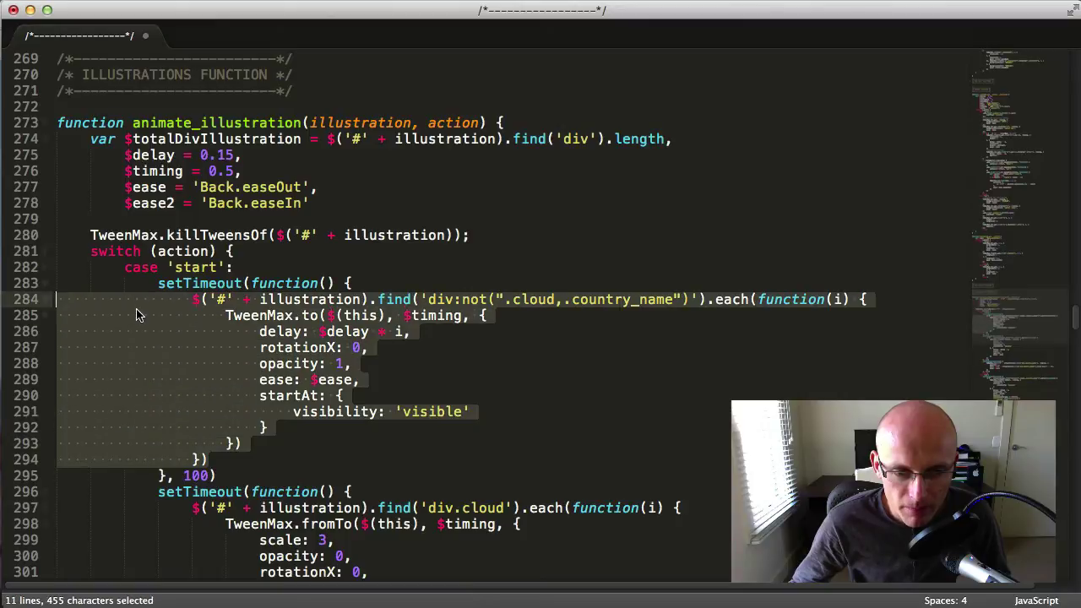
Examine the second setTimeout block, highlighting its div.cloud selector and the starting scale: 3 value.
{"action": "scroll", "coordinate": [139, 314], "scroll_direction": "down", "scroll_amount": 5}
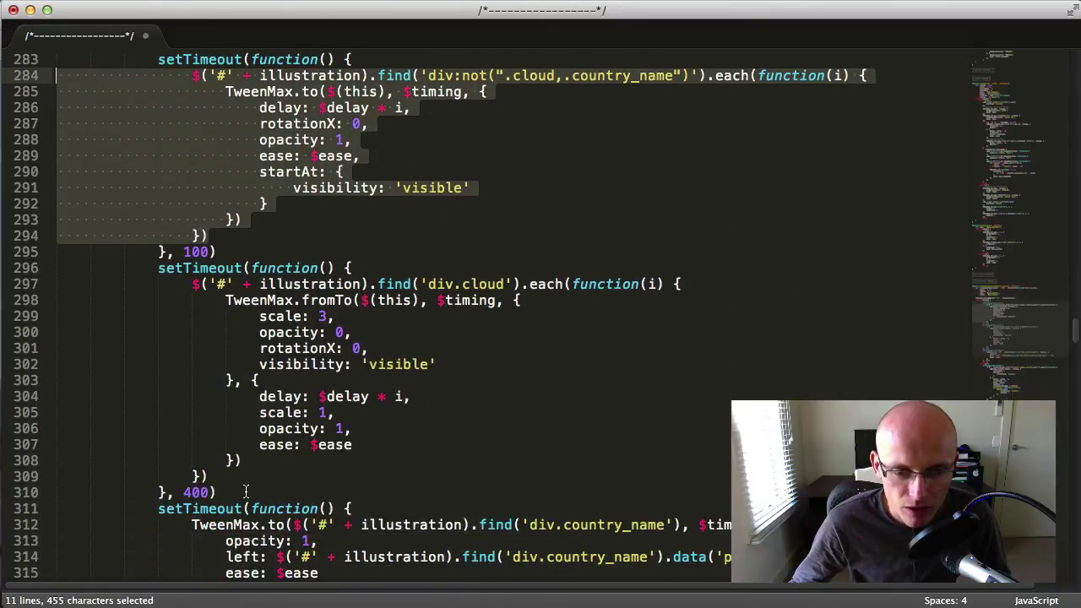
{"action": "left_click_drag", "start_coordinate": [245, 492], "coordinate": [302, 284]}
{"action": "left_click", "coordinate": [302, 284]}
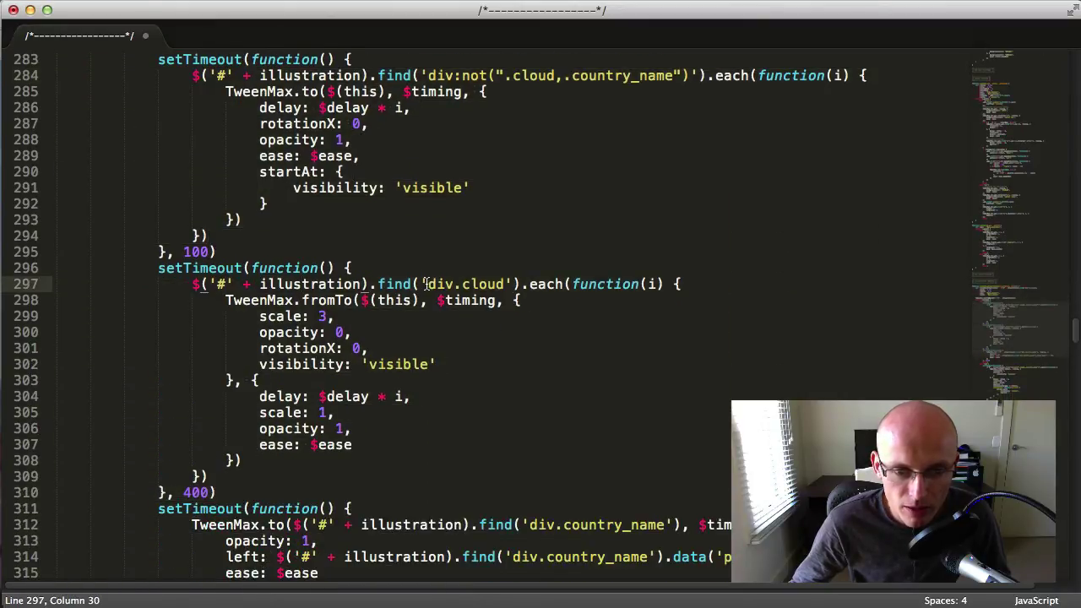
{"action": "left_click_drag", "start_coordinate": [426, 285], "coordinate": [504, 285]}
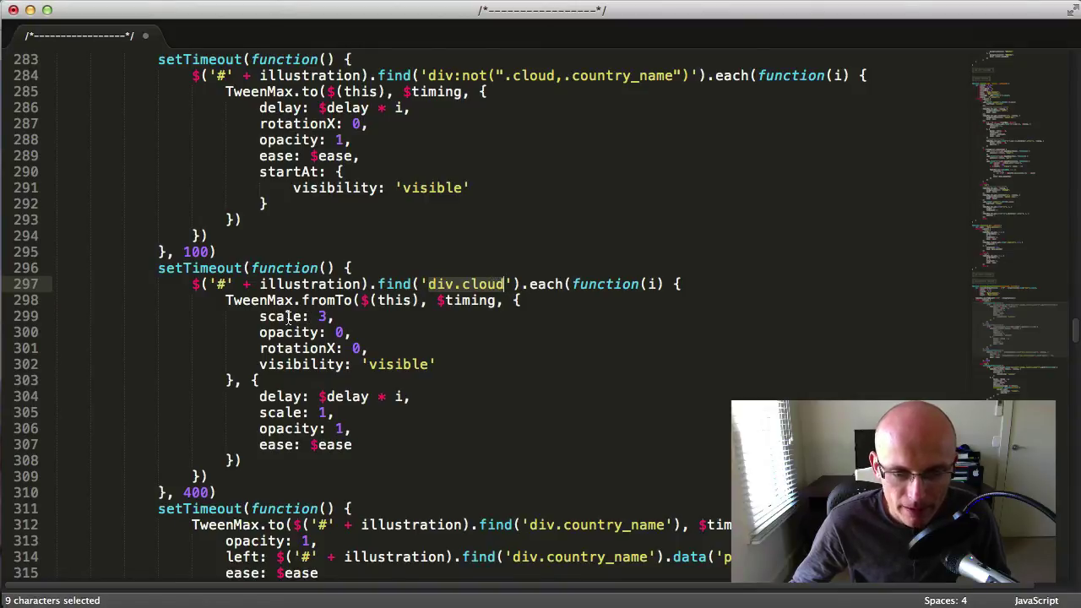
{"action": "left_click_drag", "start_coordinate": [255, 316], "coordinate": [331, 316]}
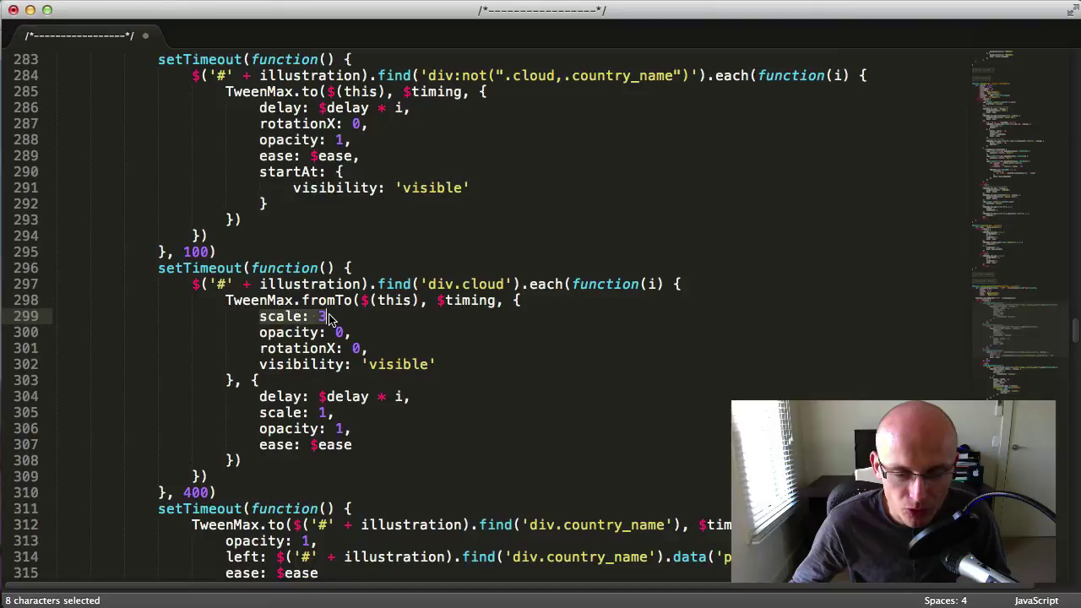
Examine the end values of the cloud tween, marking scale: 1 and highlighting delay: $delay * i, and view the div.country_name block.
{"action": "scroll", "coordinate": [330, 317], "scroll_direction": "down", "scroll_amount": 1}
{"action": "left_click", "coordinate": [321, 365]}
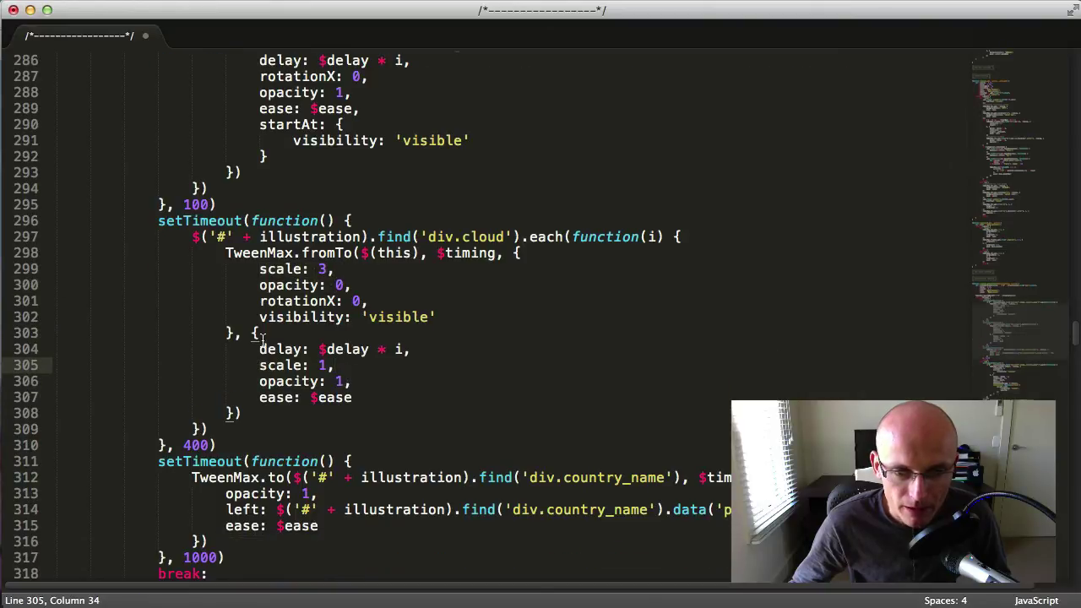
{"action": "left_click_drag", "start_coordinate": [260, 349], "coordinate": [410, 349]}
{"action": "scroll", "coordinate": [407, 356], "scroll_direction": "down", "scroll_amount": 1}
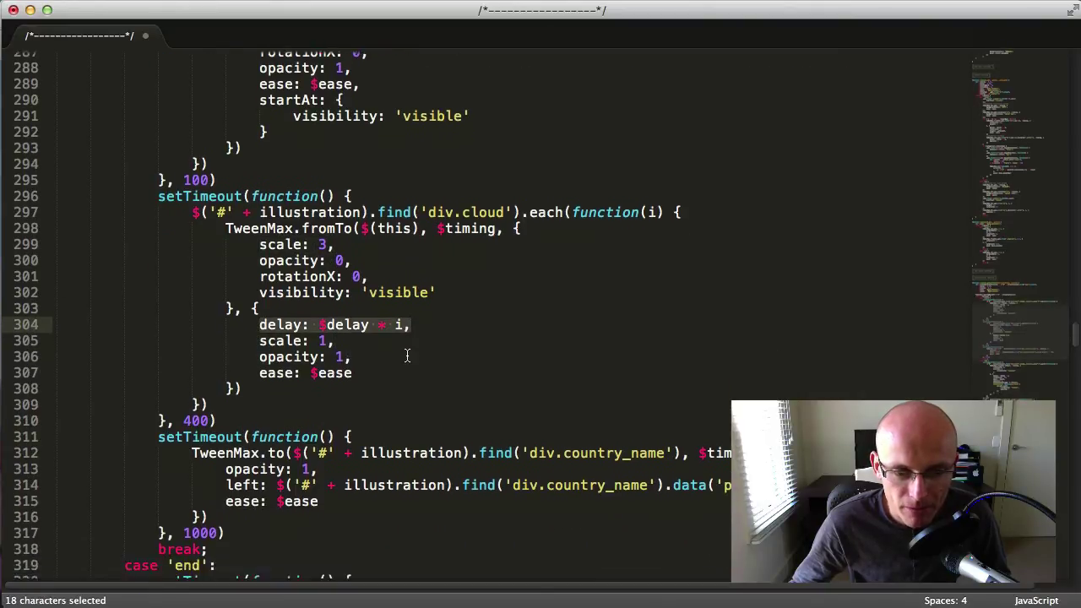
{"action": "scroll", "coordinate": [212, 397], "scroll_direction": "down", "scroll_amount": 3}
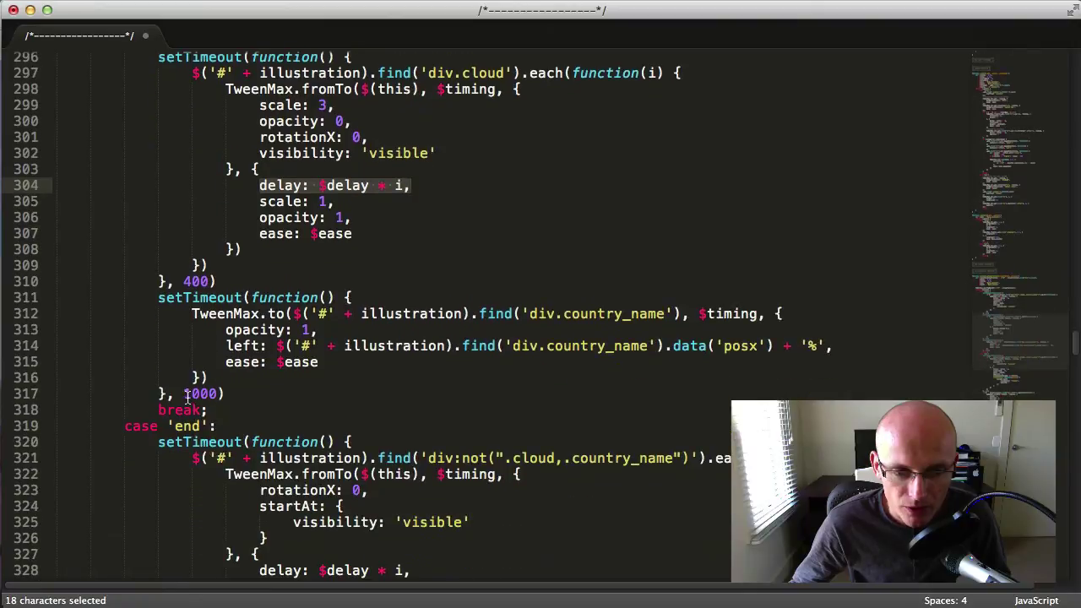
Examine the third setTimeout block, highlighting its 1000 delay, the div.country_name selector, opacity: 1 and the start of the left property.
{"action": "left_click_drag", "start_coordinate": [185, 395], "coordinate": [218, 394]}
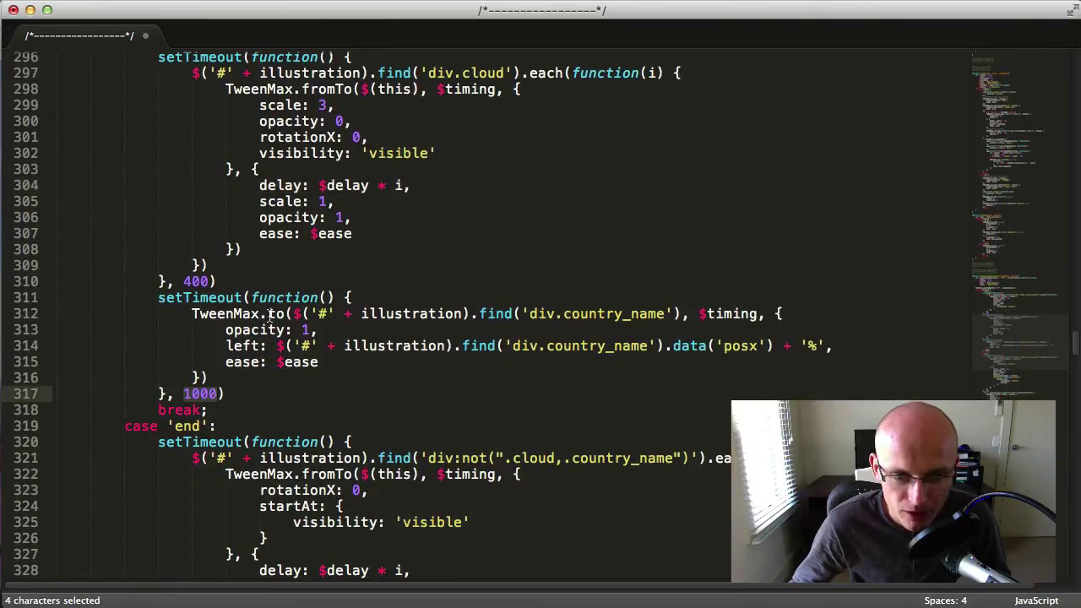
{"action": "left_click_drag", "start_coordinate": [528, 313], "coordinate": [664, 312]}
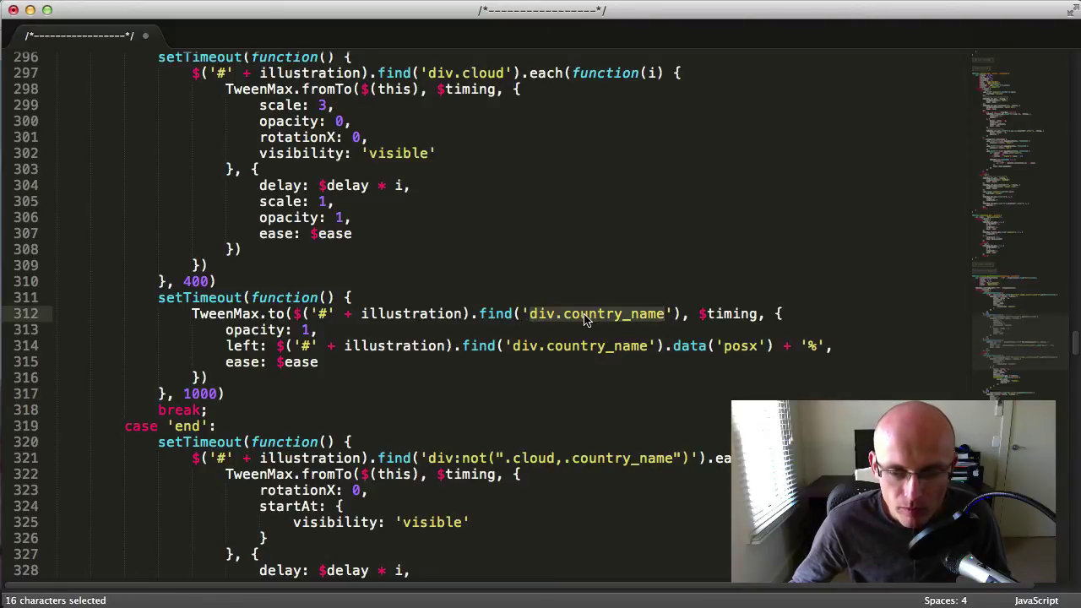
{"action": "left_click_drag", "start_coordinate": [226, 330], "coordinate": [322, 336]}
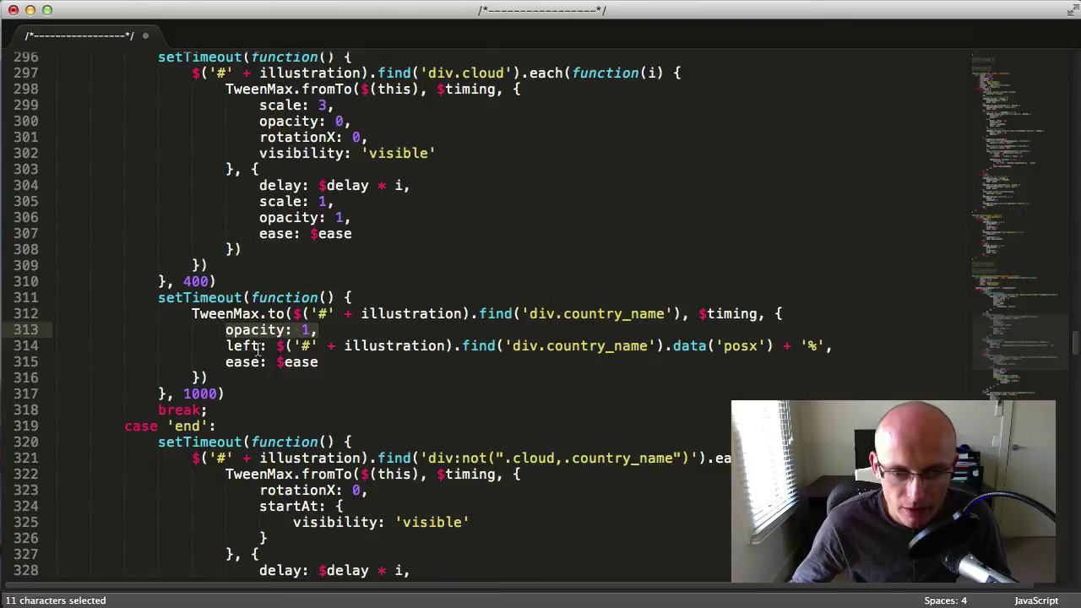
{"action": "left_click_drag", "start_coordinate": [228, 347], "coordinate": [357, 347]}
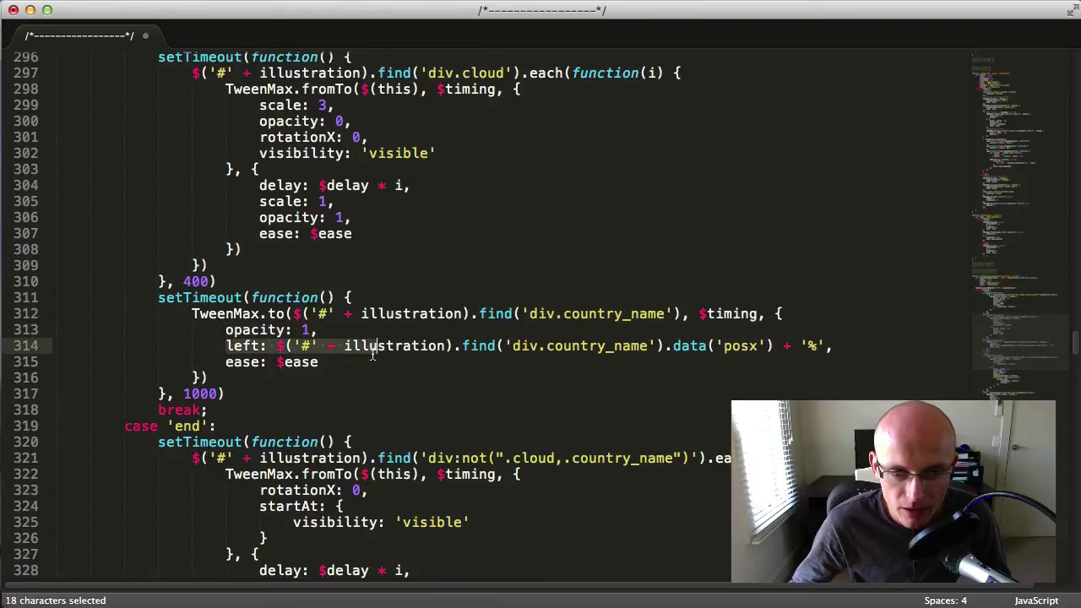
Highlight the animate_illustration code from the end of the third setTimeout back to the function declaration, and review its opening variables and switch.
{"action": "left_click", "coordinate": [247, 400]}
{"action": "left_click_drag", "start_coordinate": [238, 395], "coordinate": [64, 490]}
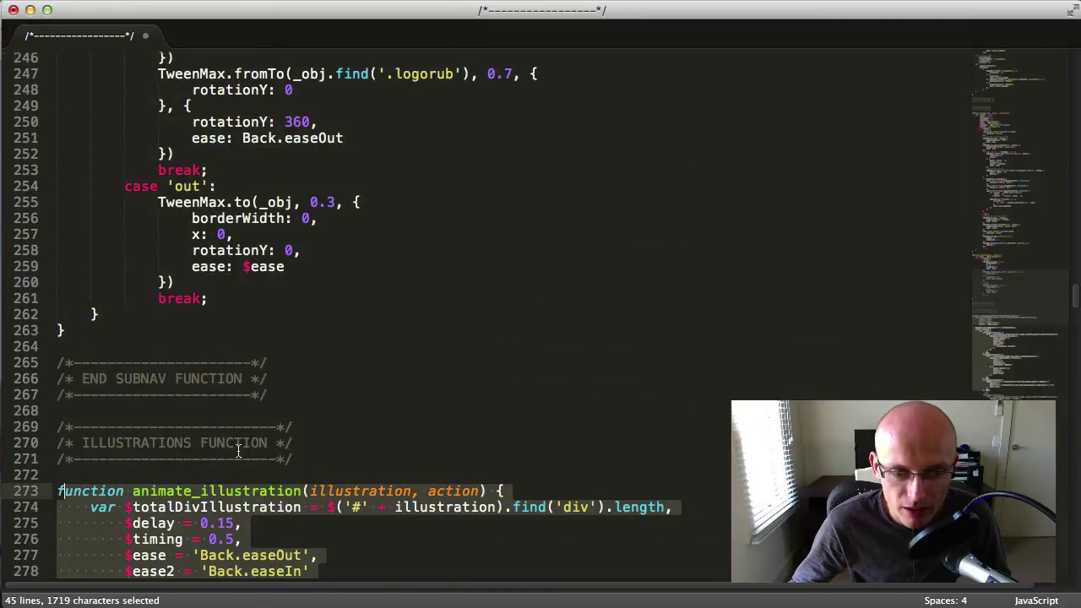
{"action": "scroll", "coordinate": [245, 454], "scroll_direction": "down", "scroll_amount": 5}
{"action": "scroll", "coordinate": [250, 453], "scroll_direction": "down", "scroll_amount": 2}
{"action": "left_click", "coordinate": [132, 307]}
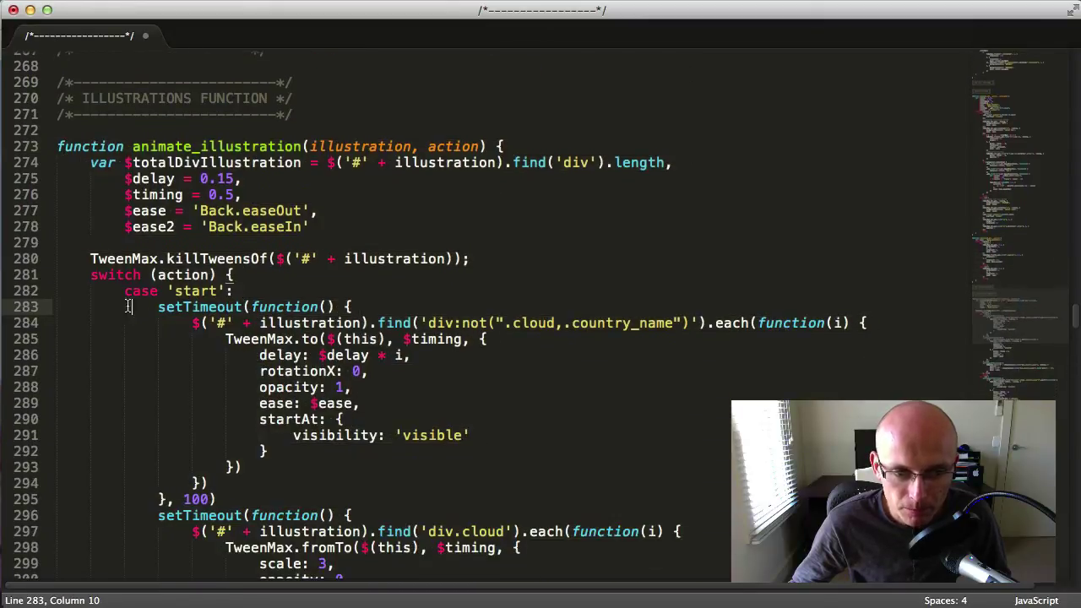
{"action": "scroll", "coordinate": [318, 179], "scroll_direction": "down", "scroll_amount": 1}
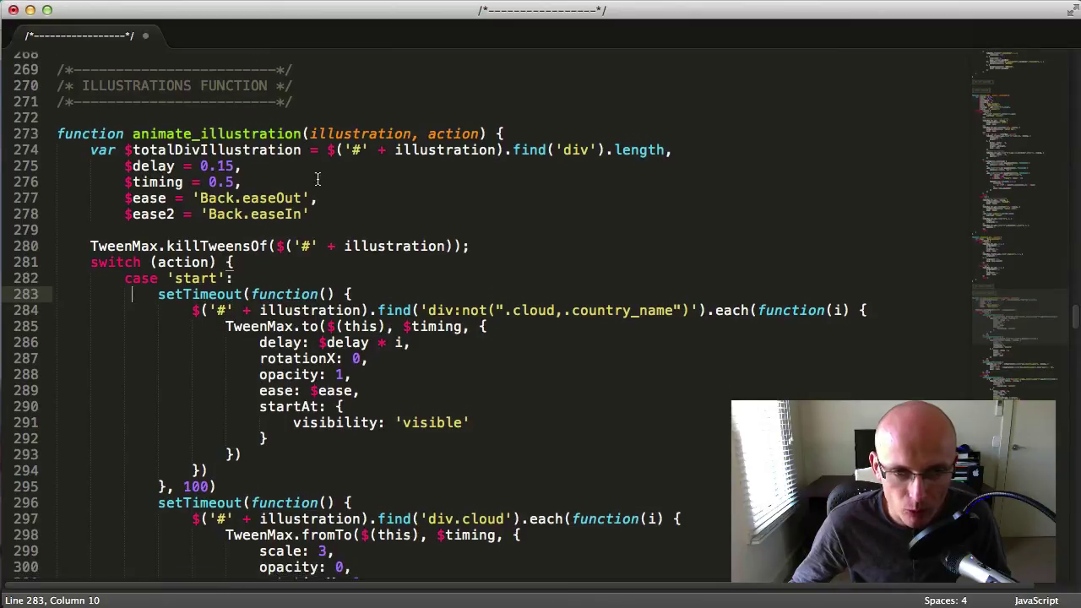
Highlight the illustration and action parameters of animate_illustration and the 'start' case label, and look through that case's timeouts.
{"action": "left_click_drag", "start_coordinate": [310, 135], "coordinate": [411, 133]}
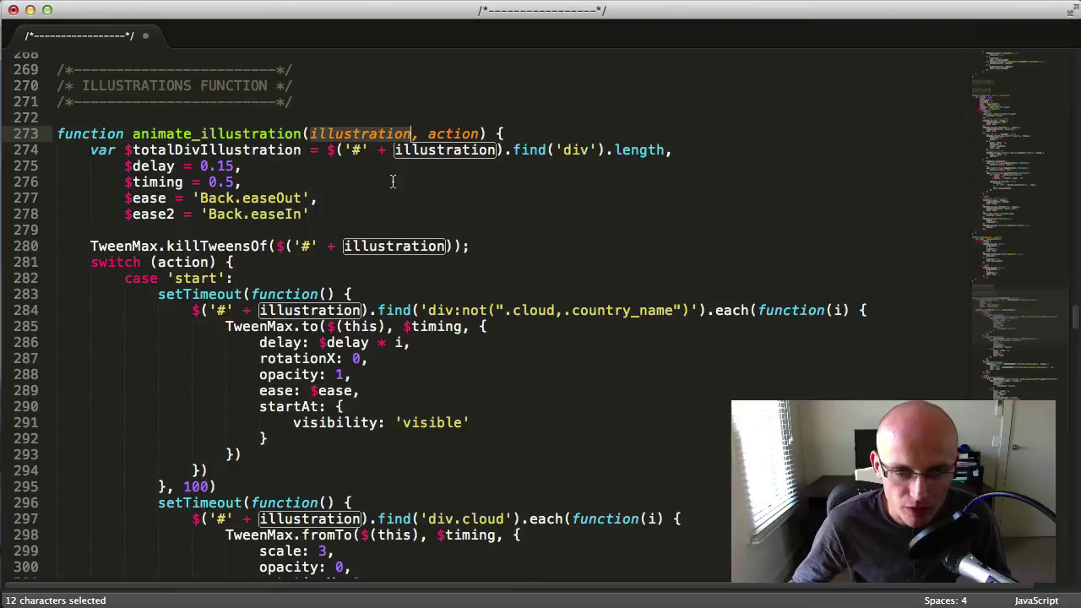
{"action": "double_click", "coordinate": [439, 135]}
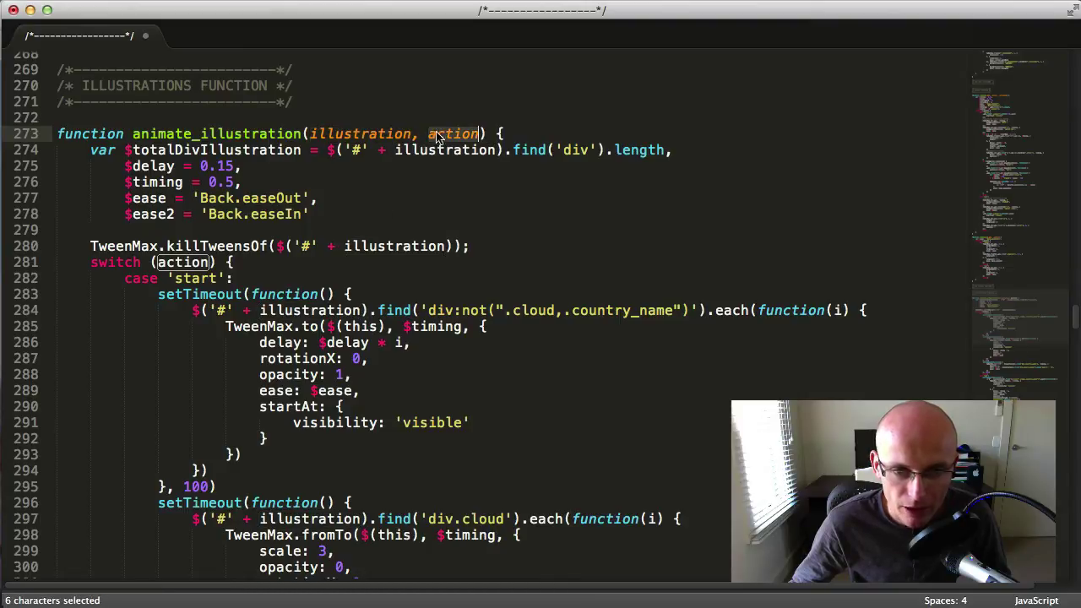
{"action": "double_click", "coordinate": [194, 281]}
{"action": "scroll", "coordinate": [199, 305], "scroll_direction": "down", "scroll_amount": 5}
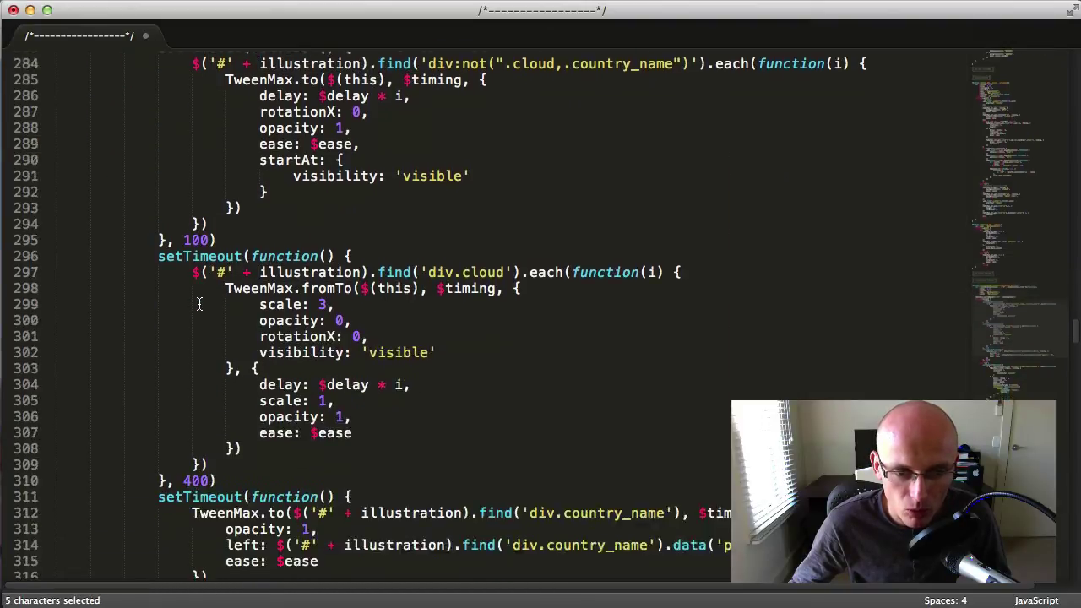